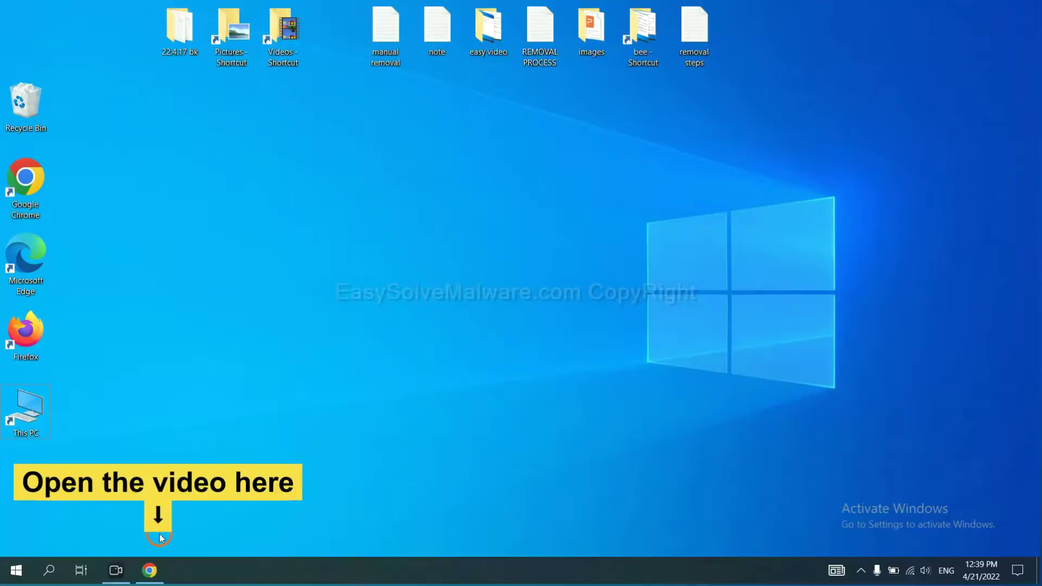
- Download the Windows SpyHunter installer from the easysolvemalware.com guide page in Chrome
{"action": "left_click", "coordinate": [150, 570]}
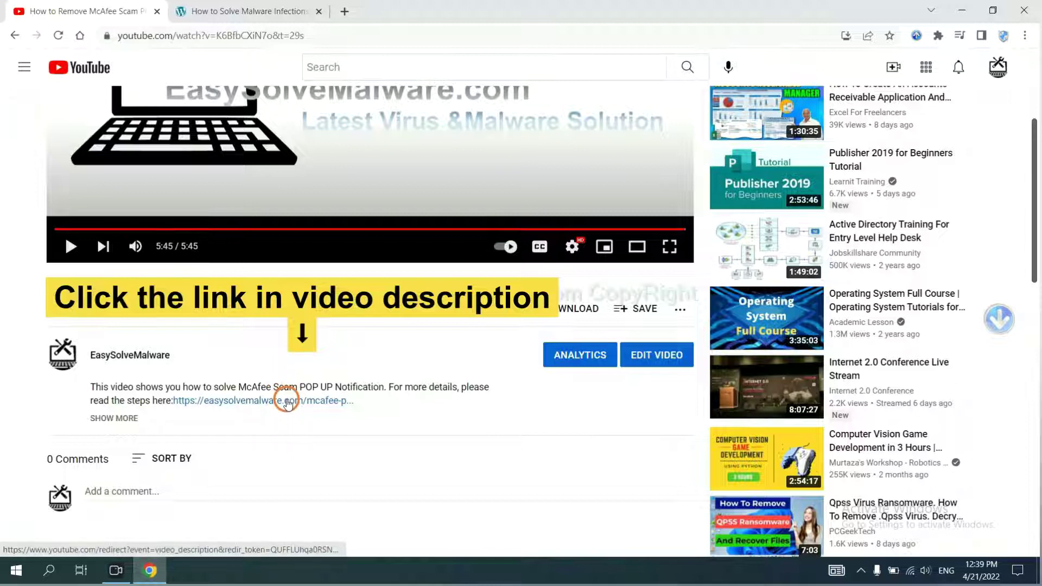
{"action": "left_click", "coordinate": [267, 9]}
{"action": "scroll", "coordinate": [1028, 268], "scroll_direction": "down", "scroll_amount": 3}
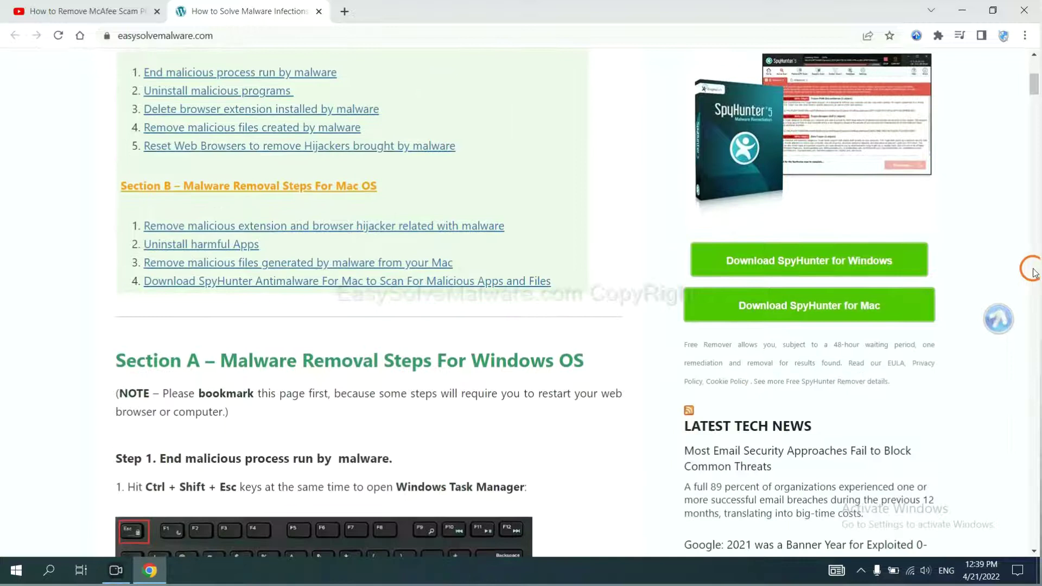
{"action": "left_click", "coordinate": [883, 260]}
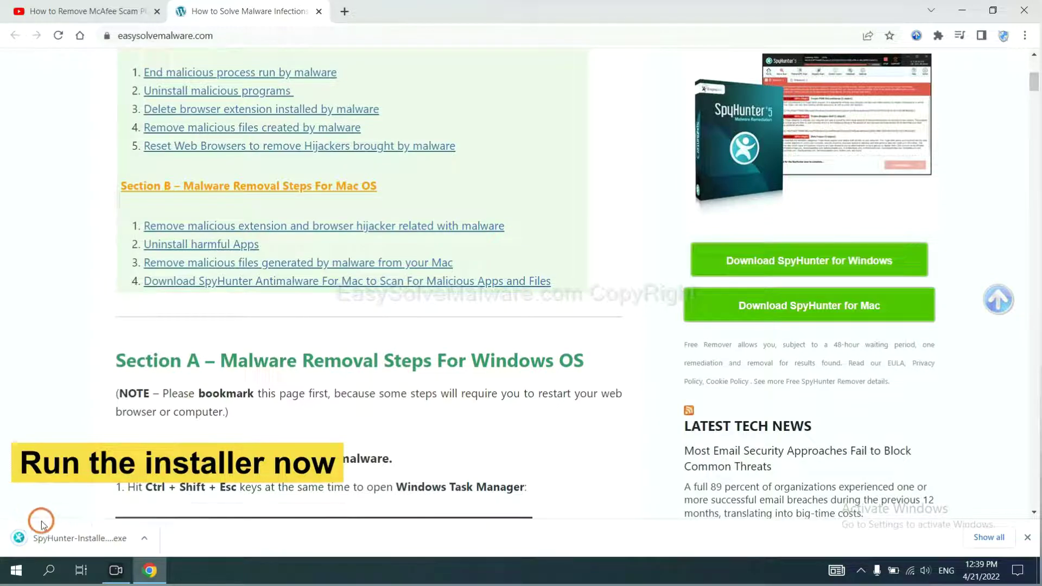
- Run the SpyHunter installer in English, accept the EULA, and install SpyHunter 5
{"action": "left_click", "coordinate": [67, 539]}
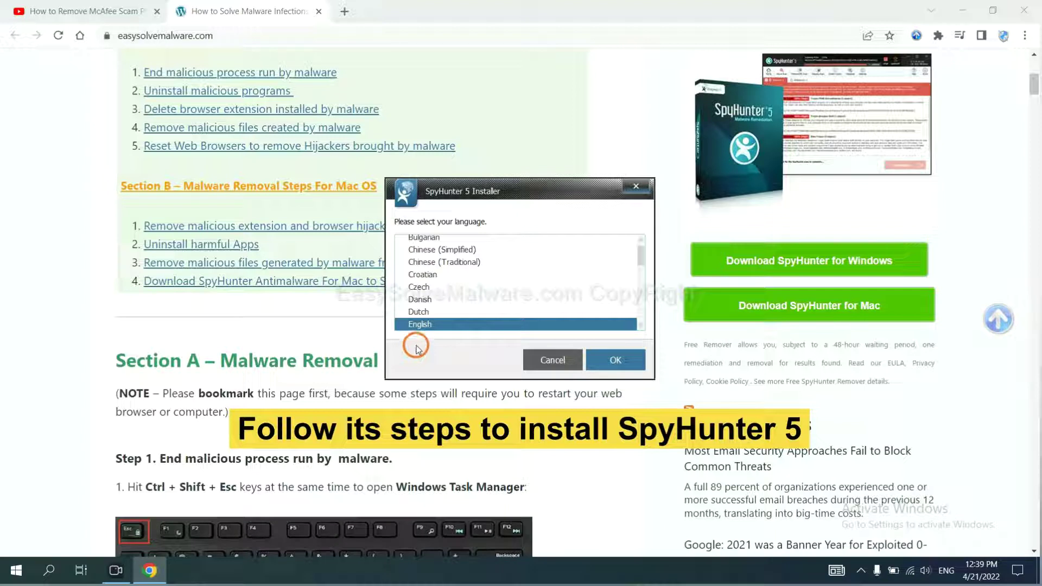
{"action": "left_click", "coordinate": [600, 357]}
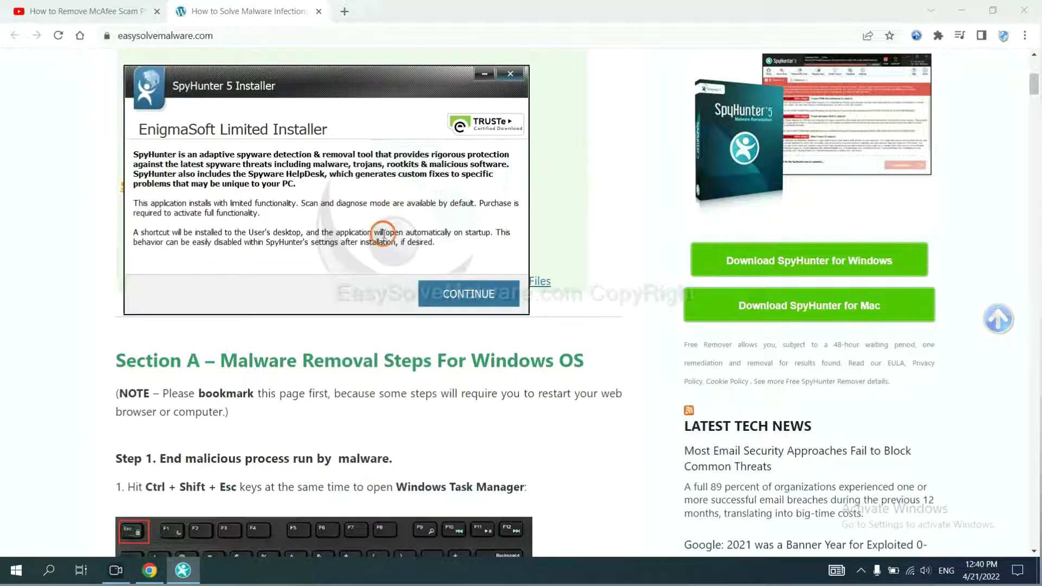
{"action": "left_click", "coordinate": [444, 297]}
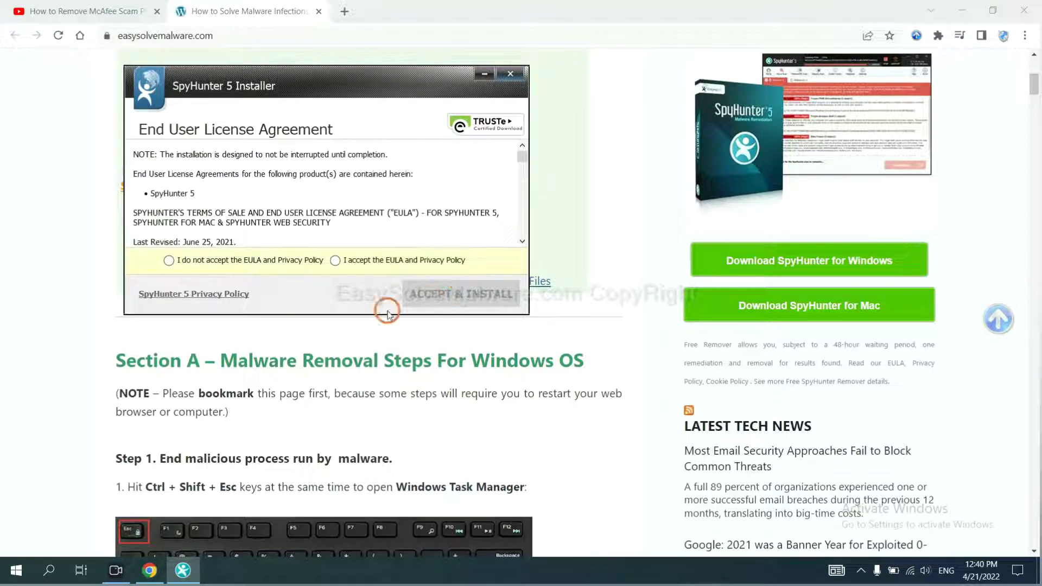
{"action": "left_click", "coordinate": [334, 259]}
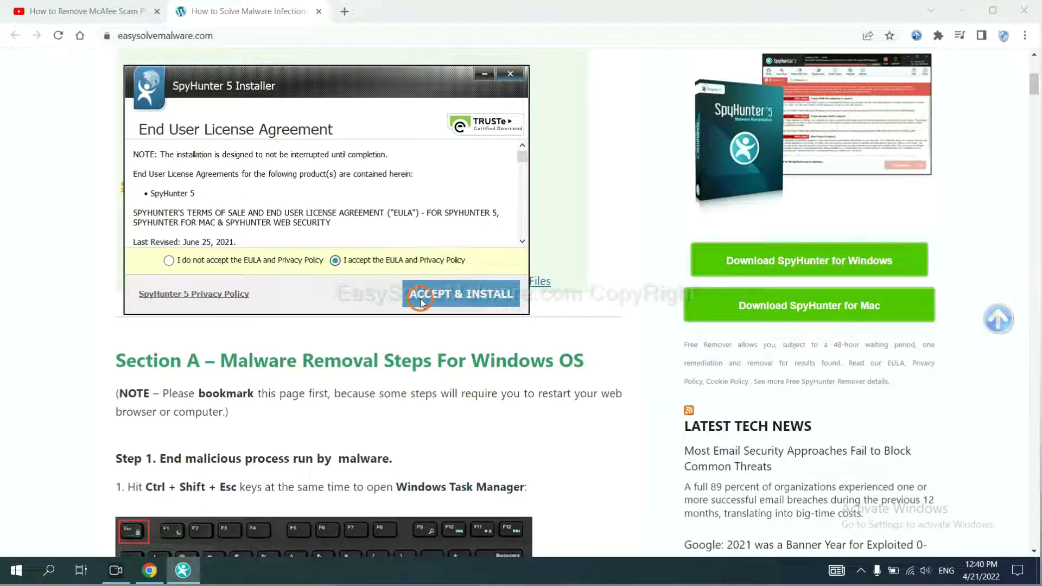
{"action": "left_click", "coordinate": [421, 302]}
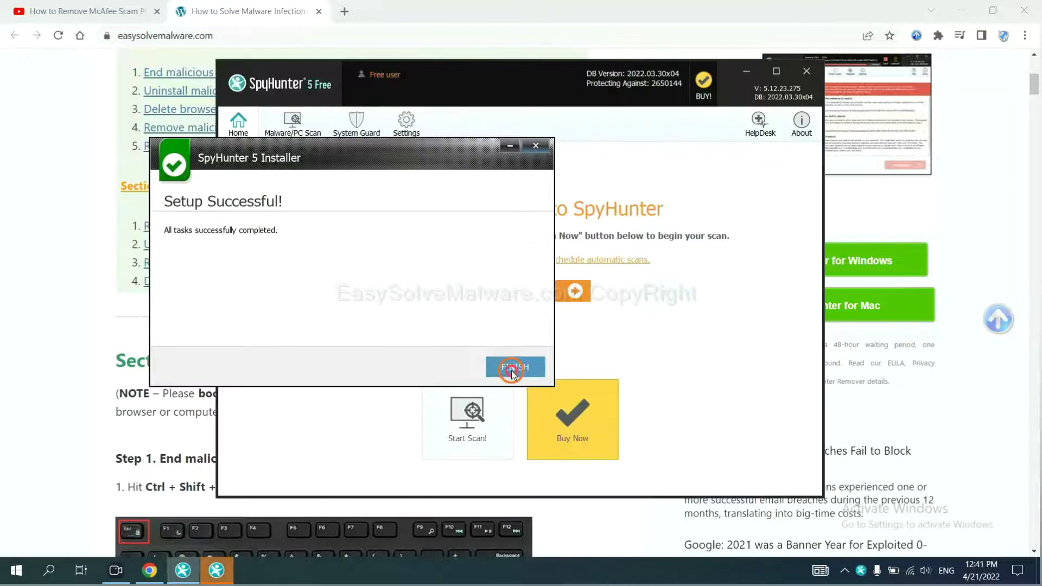
- Finish setup, run a SpyHunter scan, and continue past the remove360.bat detection
{"action": "left_click", "coordinate": [507, 366]}
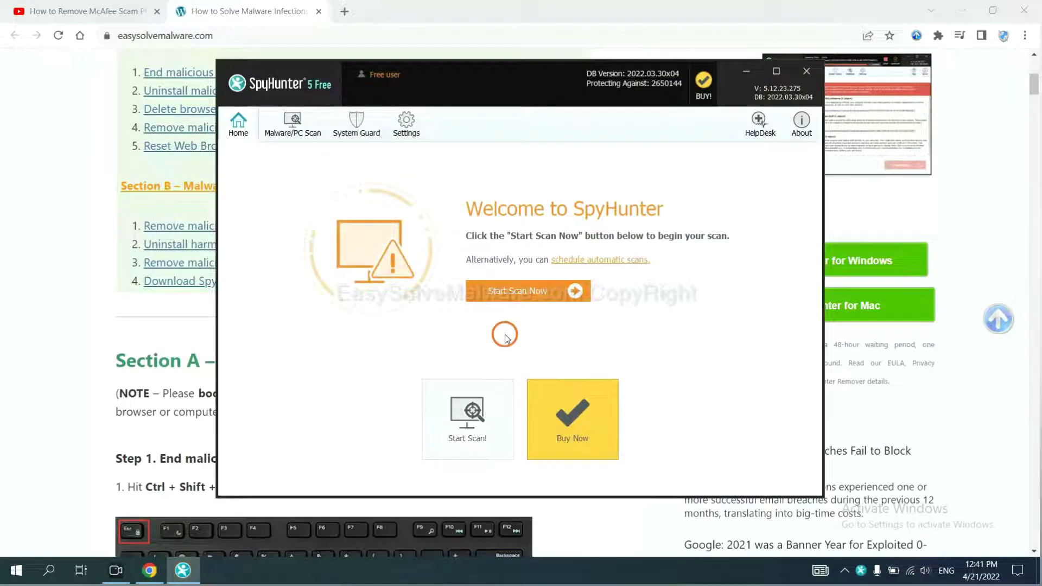
{"action": "left_click", "coordinate": [512, 294]}
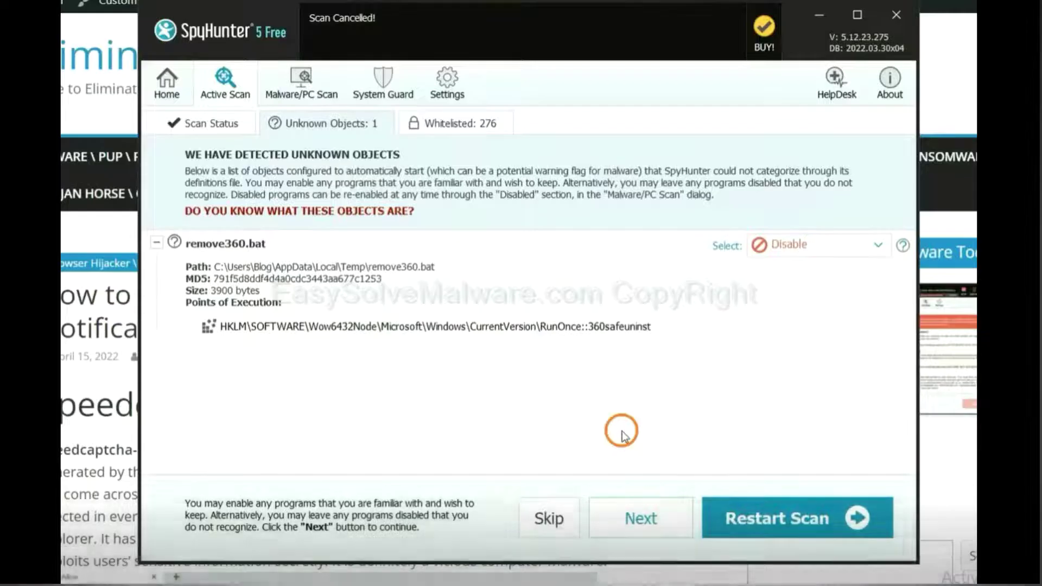
{"action": "left_click", "coordinate": [640, 517]}
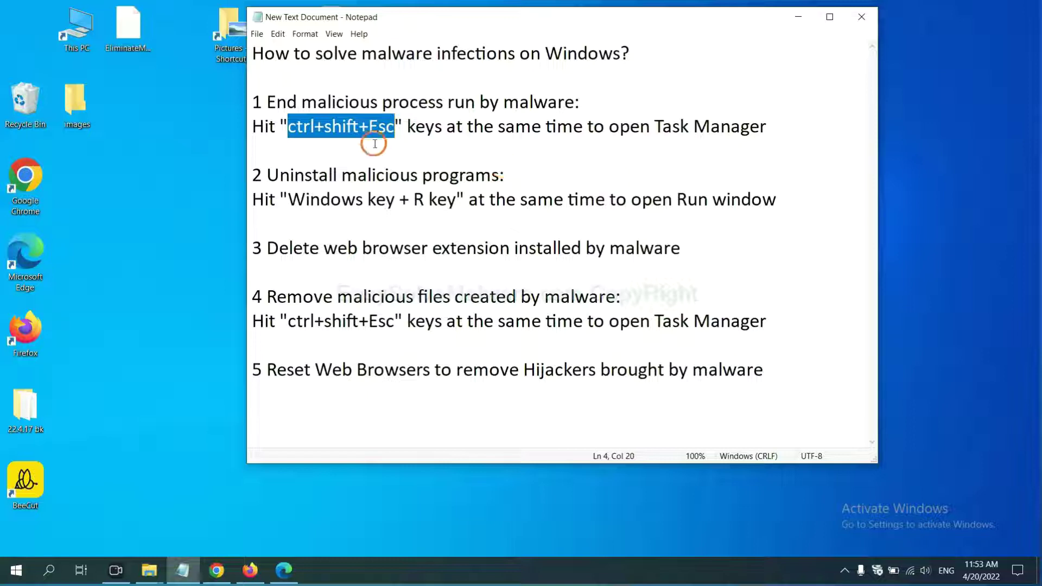
- Highlight 'ctrl+shift+Esc' in step 1 of the Notepad removal notes
{"action": "left_click", "coordinate": [371, 127]}
{"action": "left_click_drag", "start_coordinate": [395, 128], "coordinate": [290, 130]}
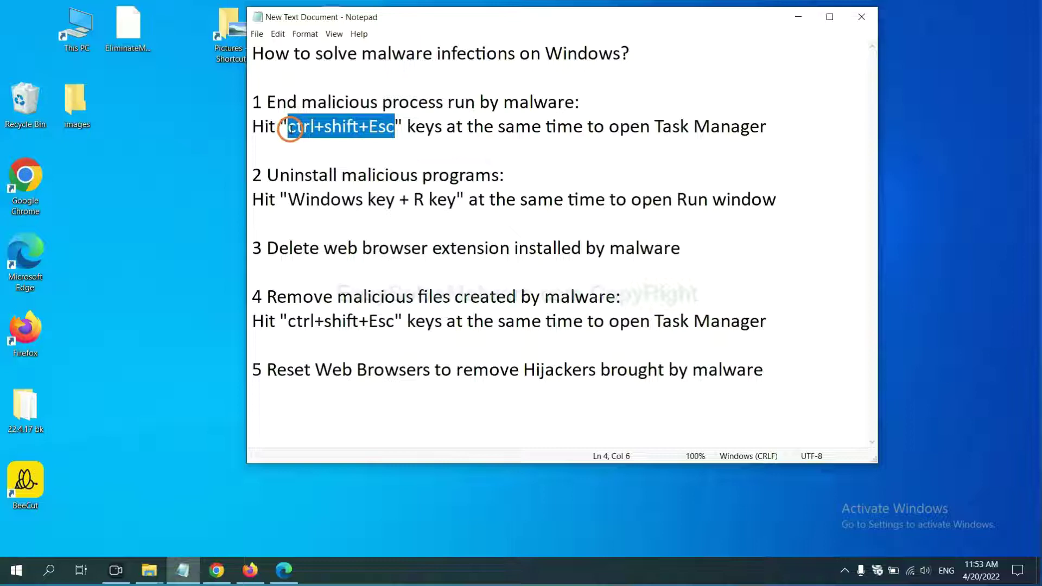
{"action": "key", "text": "ctrl+shift+Escape"}
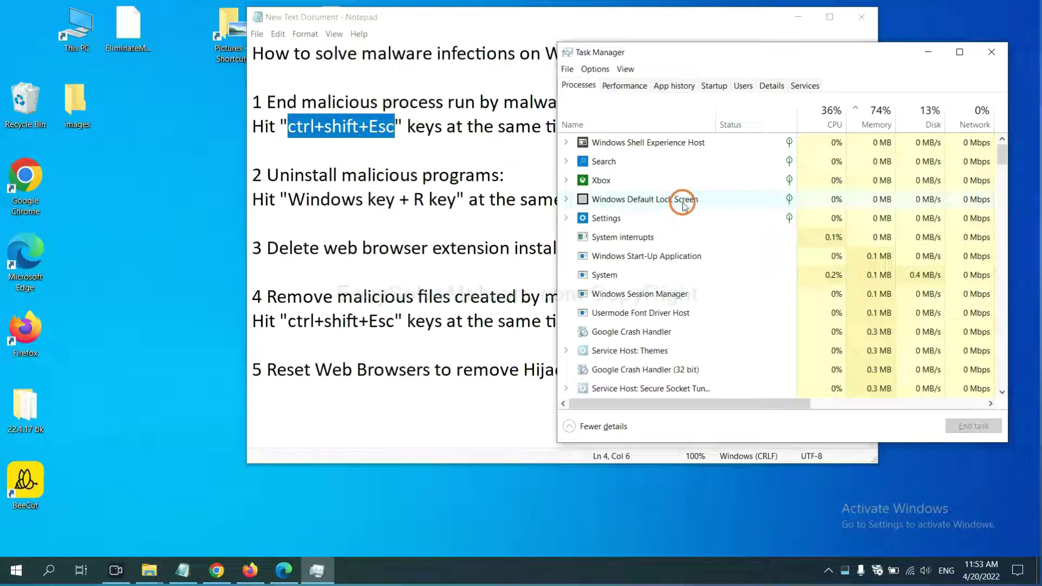
{"action": "left_click", "coordinate": [694, 274]}
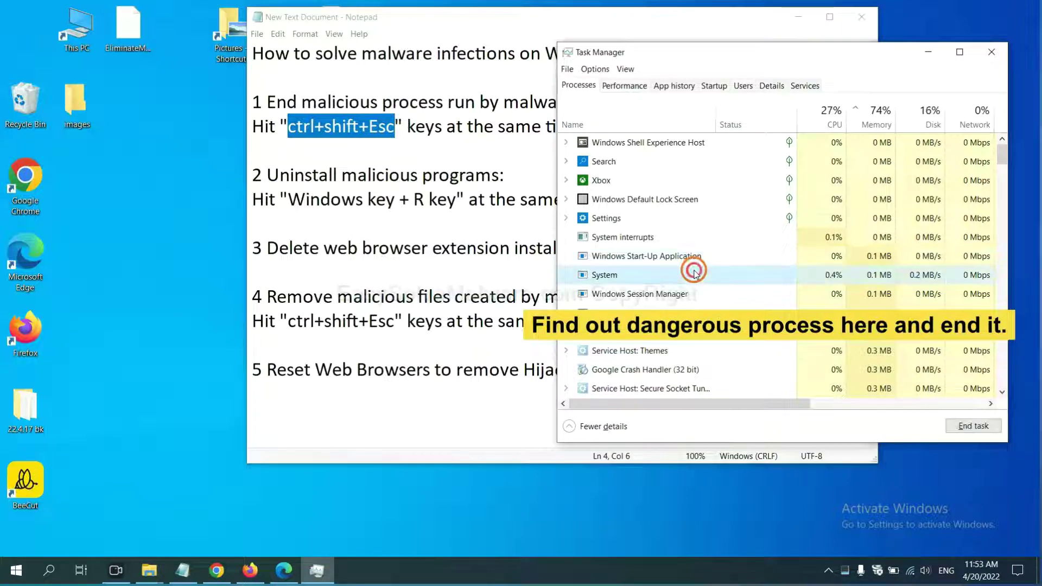
{"action": "left_click", "coordinate": [691, 310]}
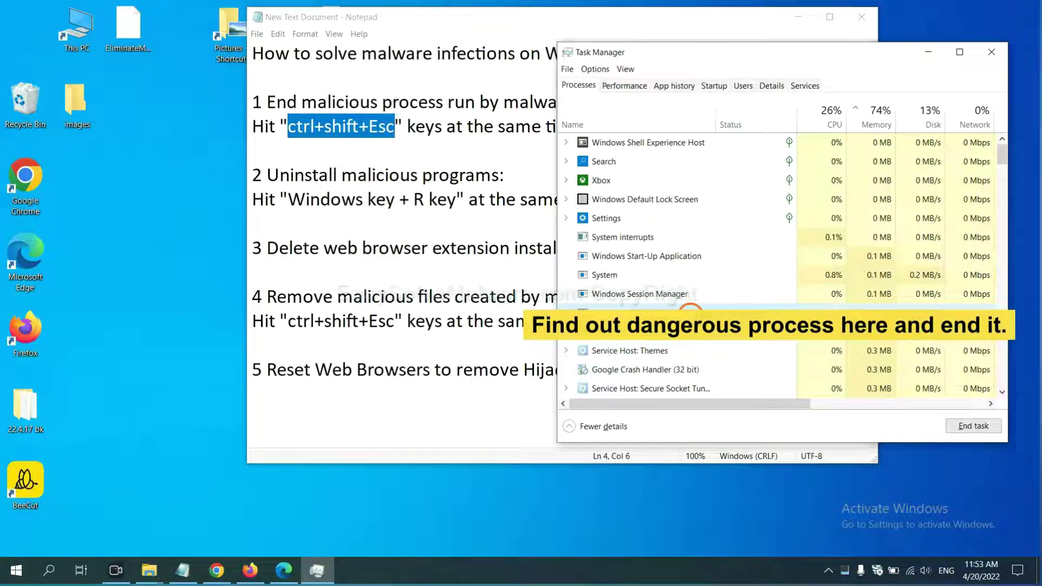
{"action": "left_click", "coordinate": [983, 426]}
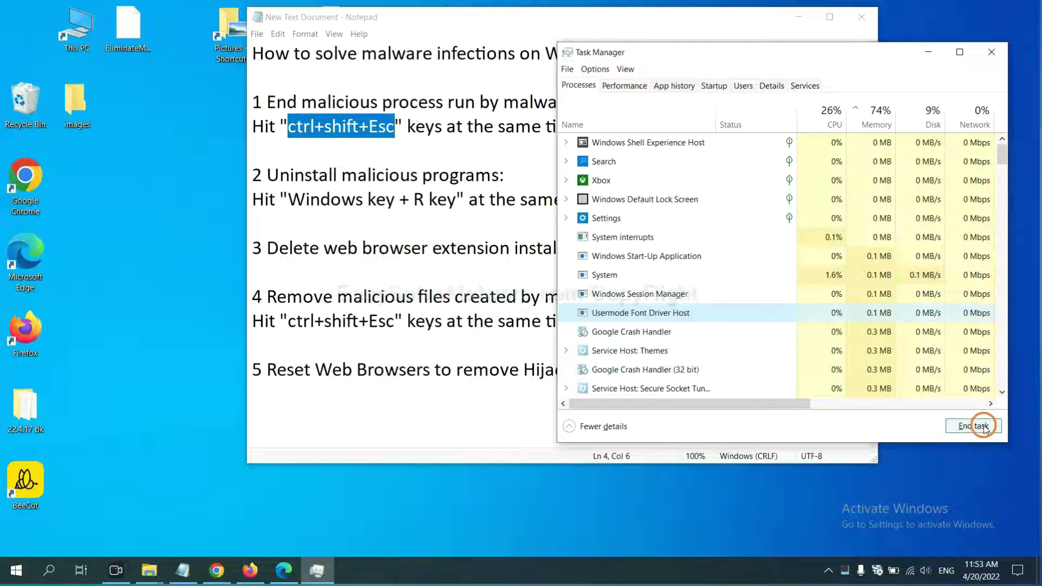
{"action": "left_click", "coordinate": [987, 54]}
{"action": "left_click", "coordinate": [646, 188]}
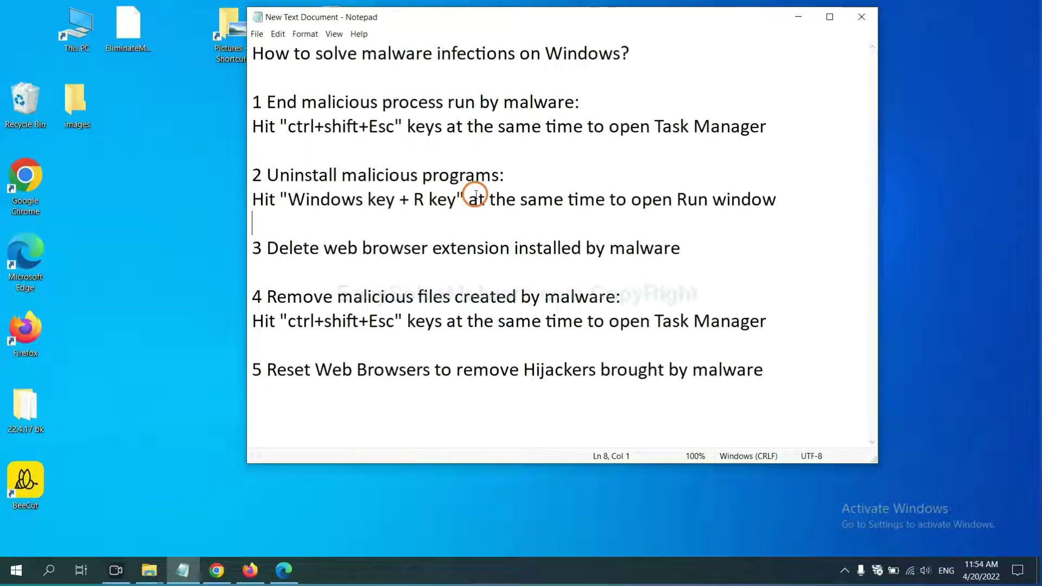
- Highlight step 2's key combination, then run 'control panel' from the Run dialog
{"action": "left_click", "coordinate": [285, 207]}
{"action": "left_click_drag", "start_coordinate": [285, 206], "coordinate": [453, 211]}
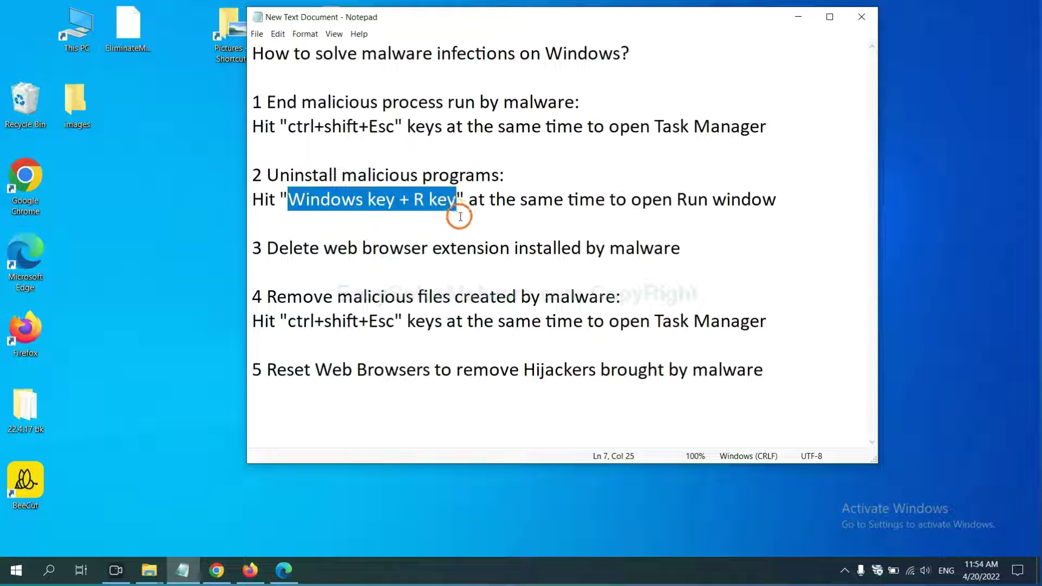
{"action": "key", "text": "super+r"}
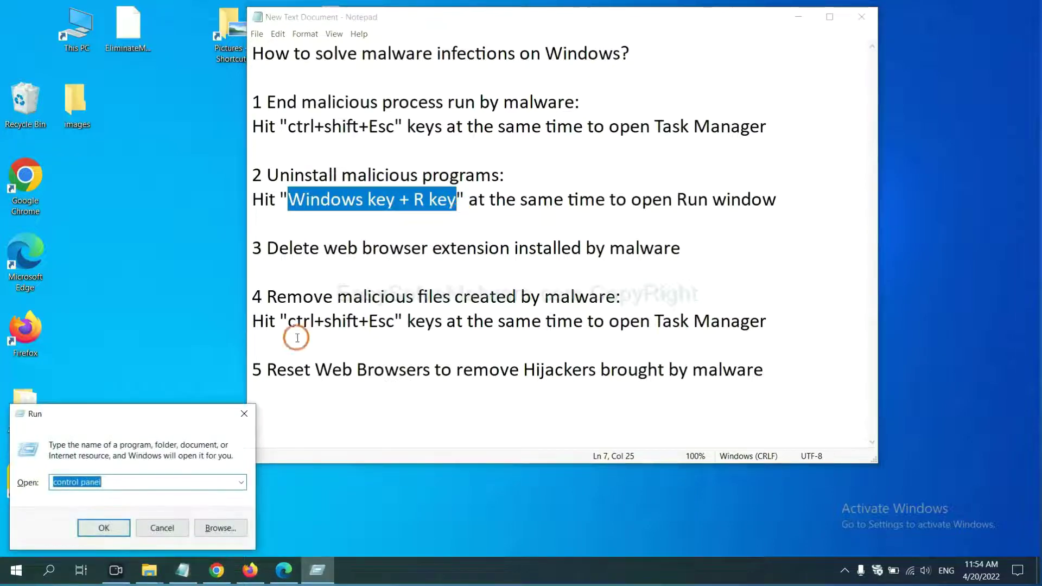
{"action": "left_click_drag", "start_coordinate": [114, 425], "coordinate": [793, 182]}
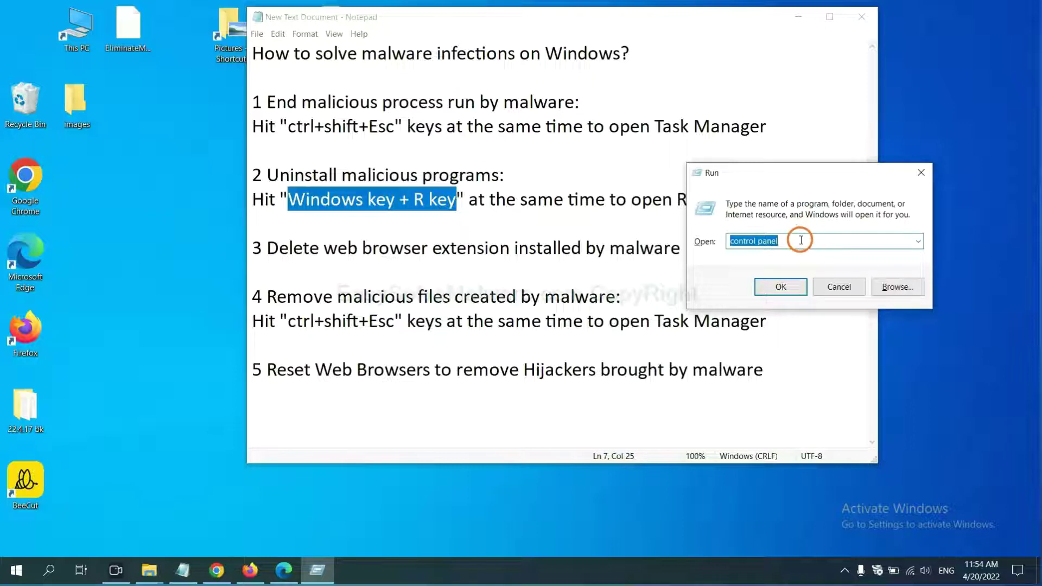
{"action": "left_click", "coordinate": [800, 240]}
{"action": "left_click_drag", "start_coordinate": [801, 241], "coordinate": [711, 241]}
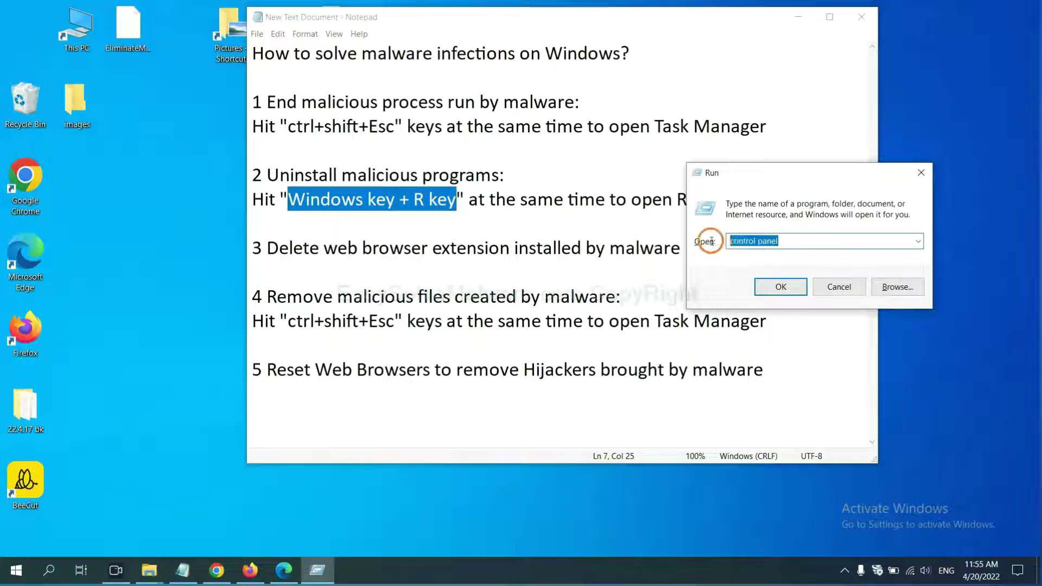
{"action": "left_click", "coordinate": [776, 296]}
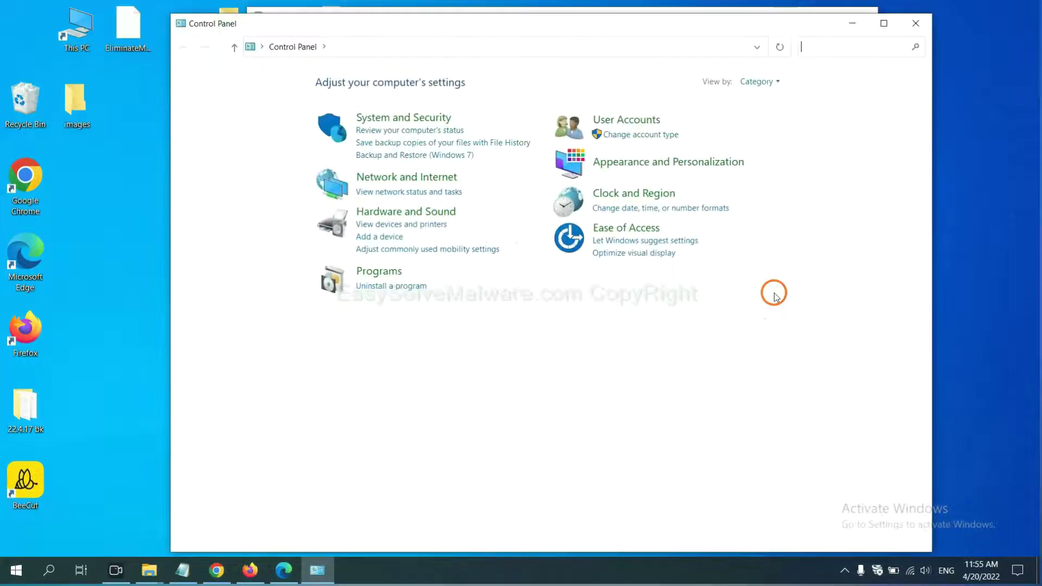
- Open Programs and Features, select Xiph.Org Open Codecs as an example, then close it
{"action": "left_click", "coordinate": [409, 287]}
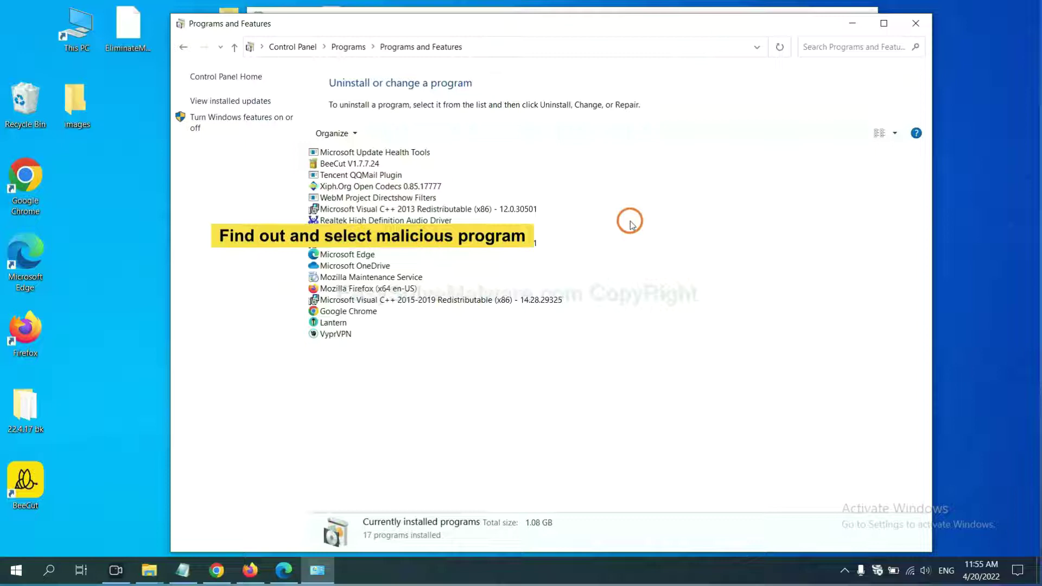
{"action": "left_click", "coordinate": [408, 186]}
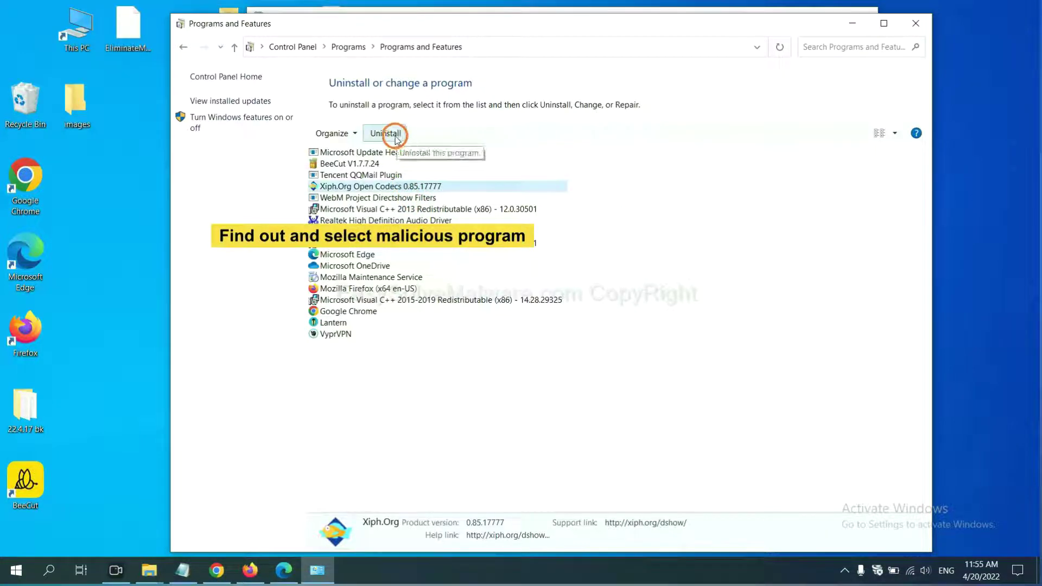
{"action": "left_click", "coordinate": [915, 24]}
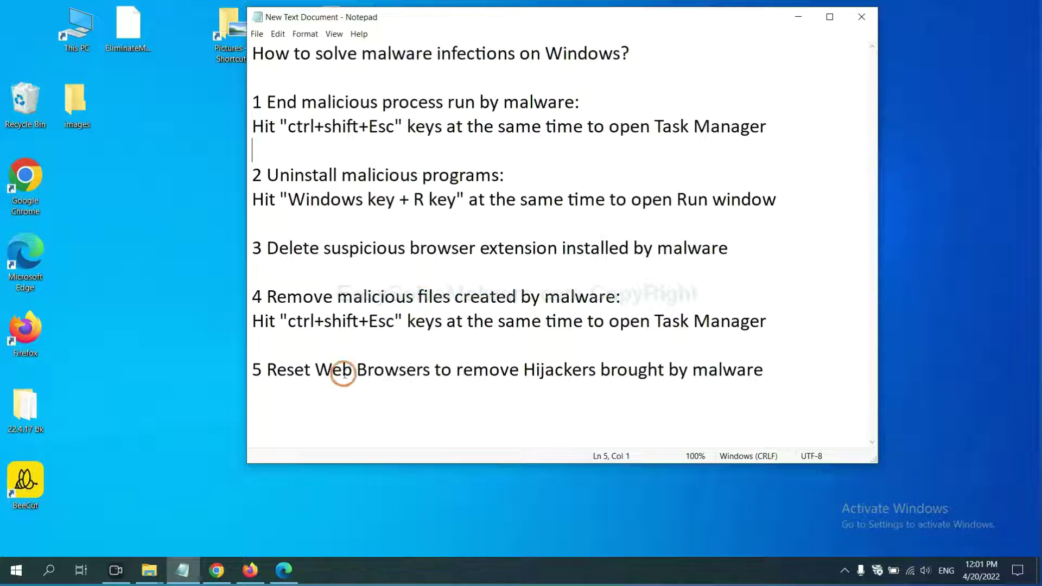
- Open Chrome's Extensions page from the menu, showing the Scroll To Top extension
{"action": "left_click", "coordinate": [222, 569]}
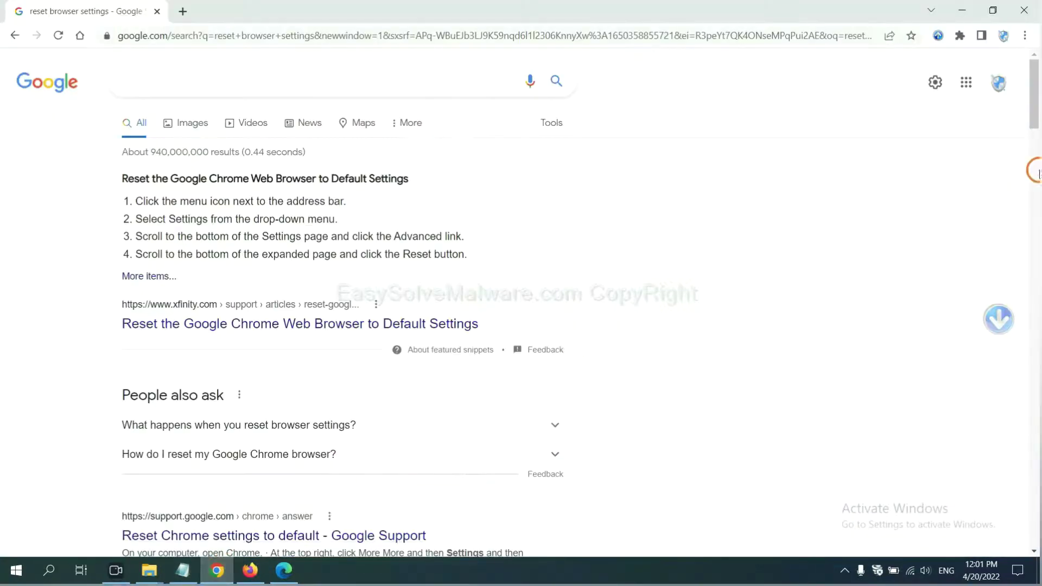
{"action": "left_click", "coordinate": [1023, 38]}
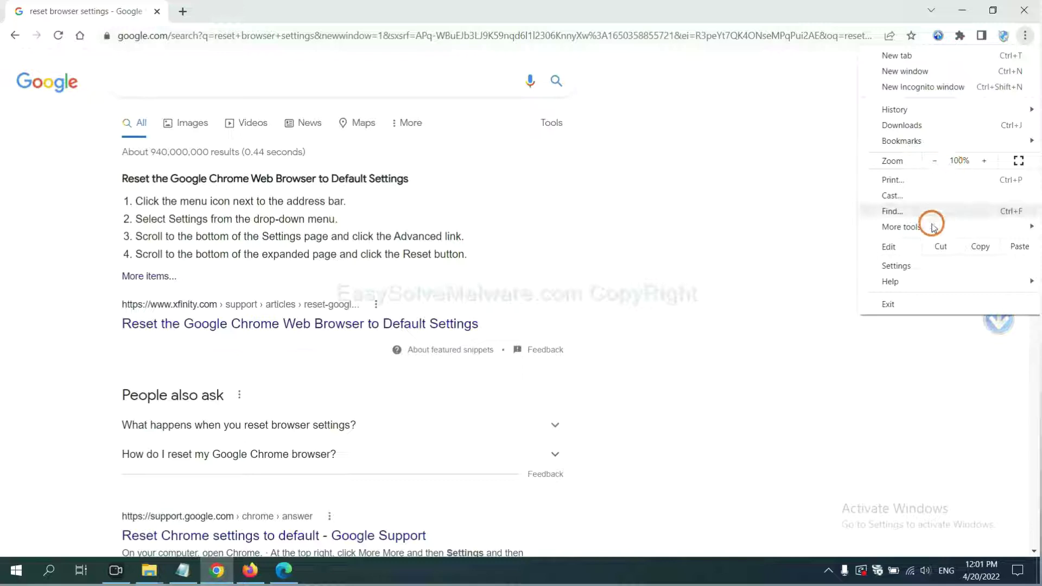
{"action": "mouse_move", "coordinate": [900, 227]}
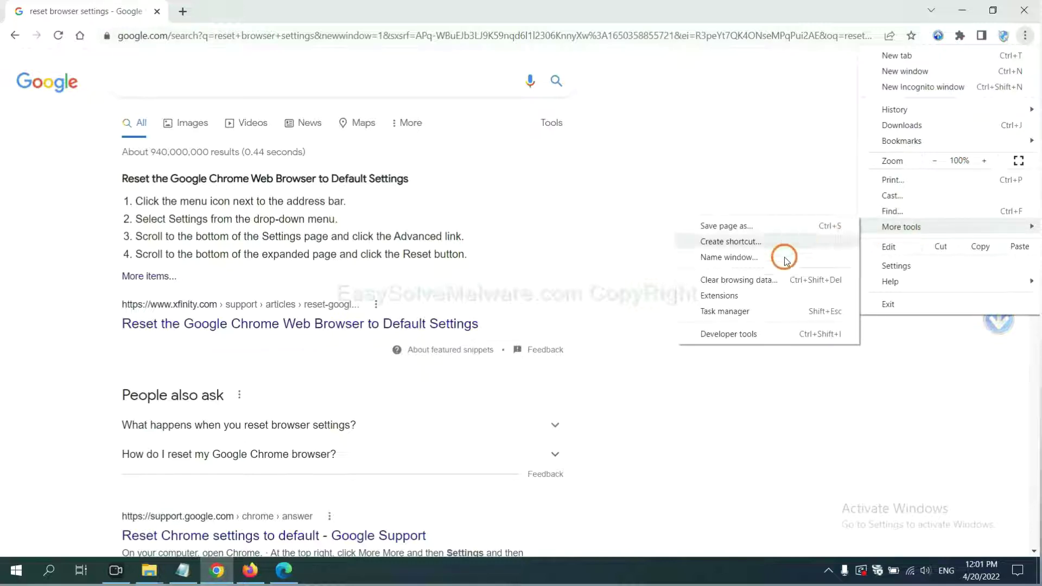
{"action": "left_click", "coordinate": [765, 294]}
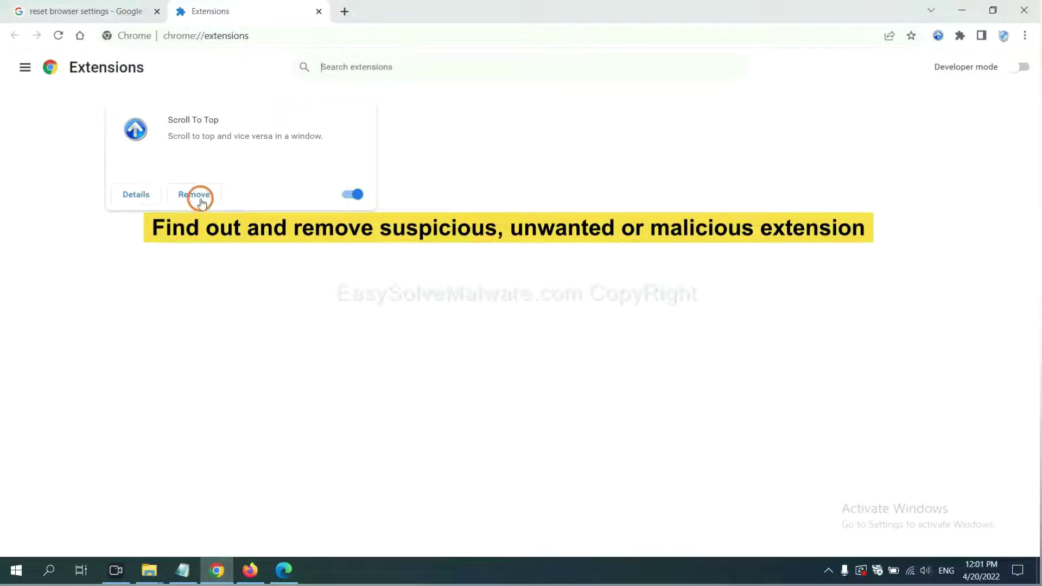
- Open Firefox's Add-ons and themes manager and show GIPHY for Firefox's options menu
{"action": "left_click", "coordinate": [249, 569]}
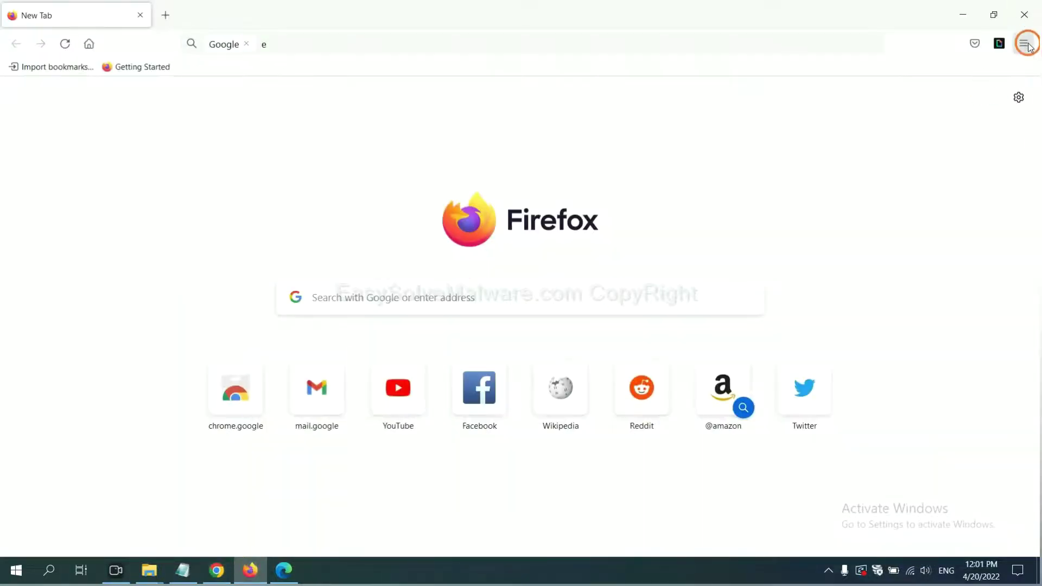
{"action": "left_click", "coordinate": [1026, 44]}
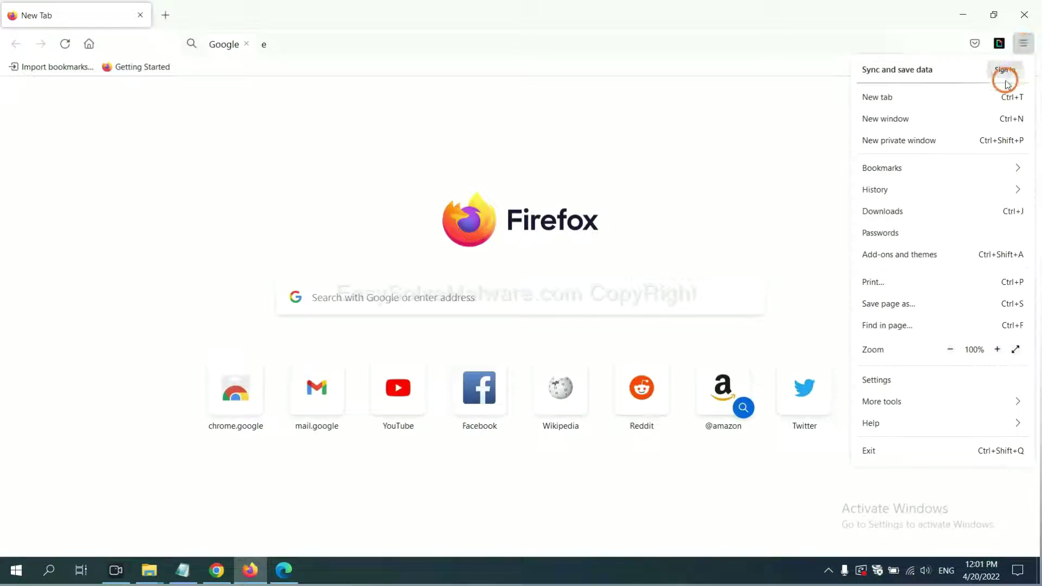
{"action": "left_click", "coordinate": [909, 261]}
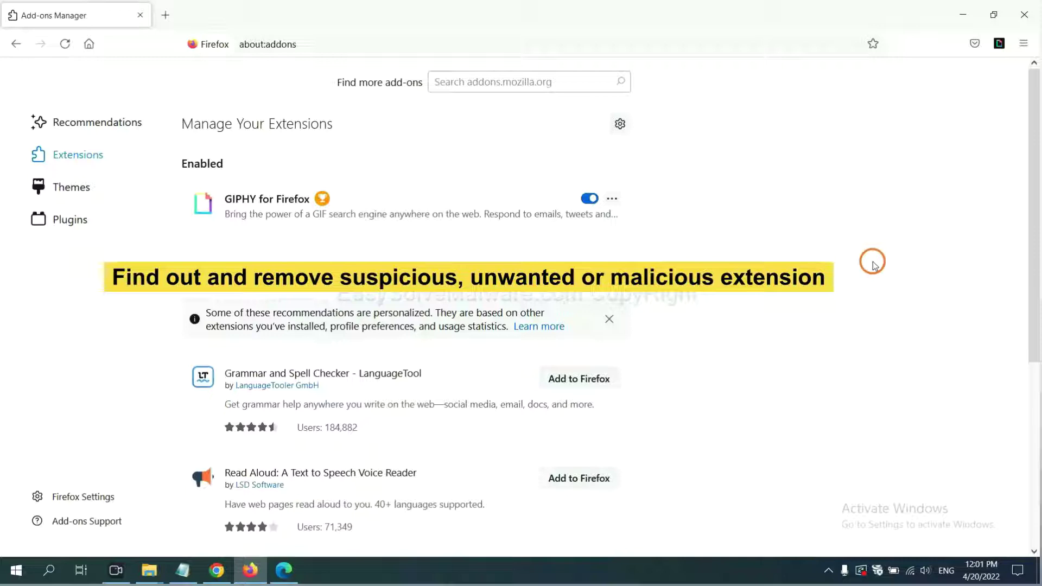
{"action": "left_click", "coordinate": [612, 200]}
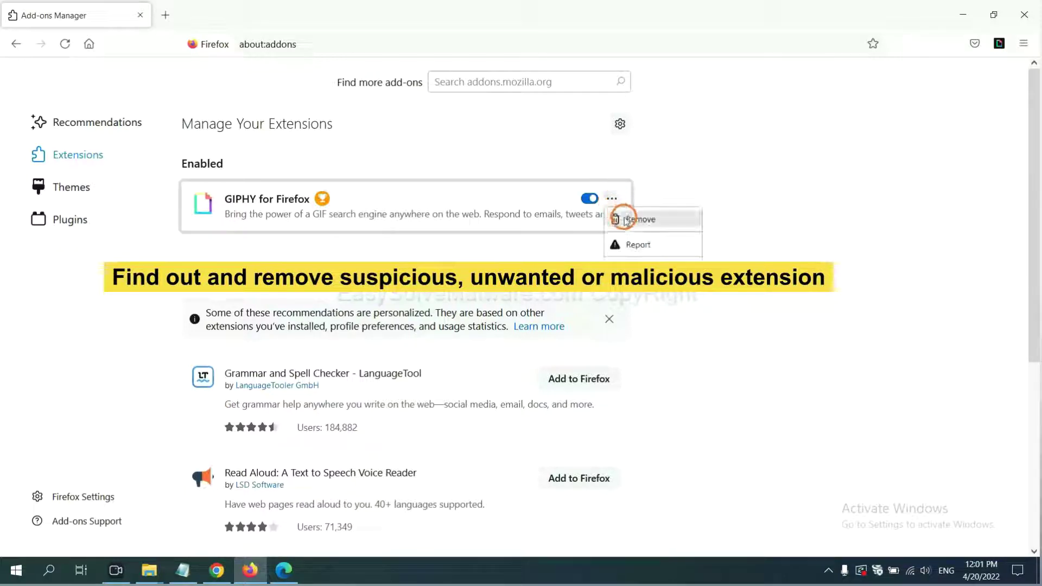
{"action": "left_click", "coordinate": [283, 571]}
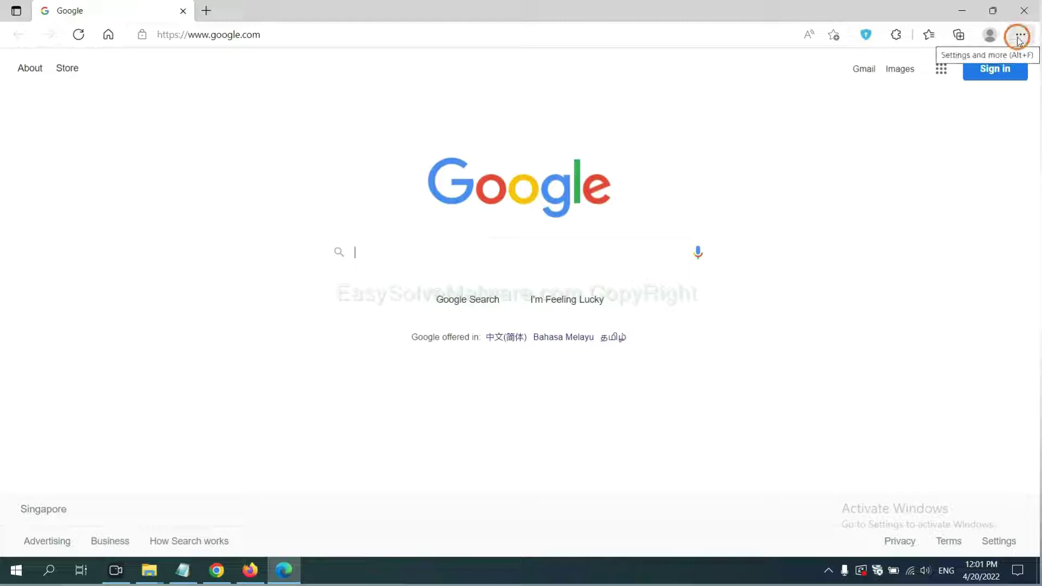
- Remove the ArcVpn Free Fast VPN Proxy extension from Edge, then close Edge
{"action": "left_click", "coordinate": [1020, 36]}
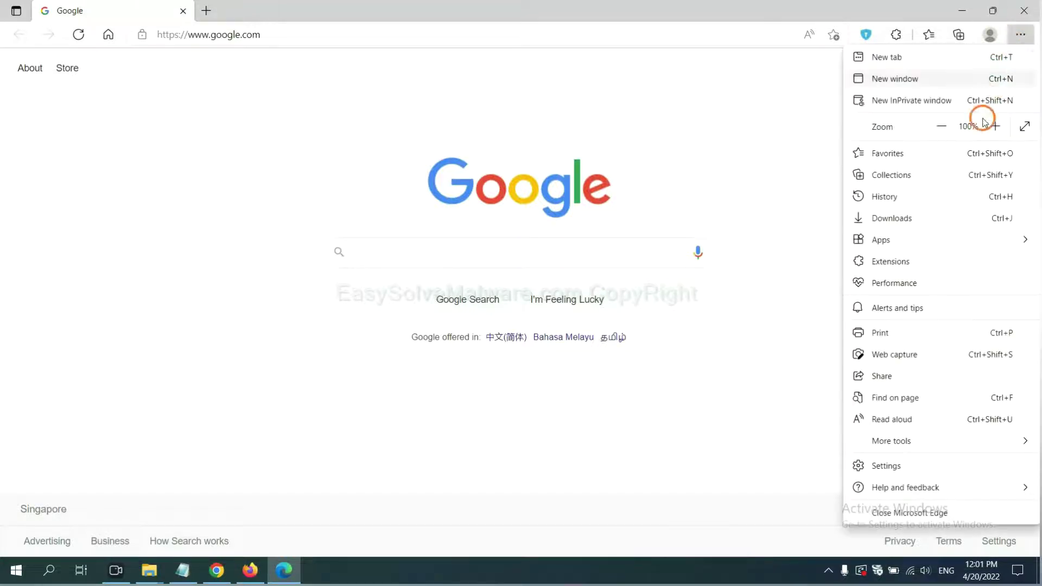
{"action": "right_click", "coordinate": [895, 263]}
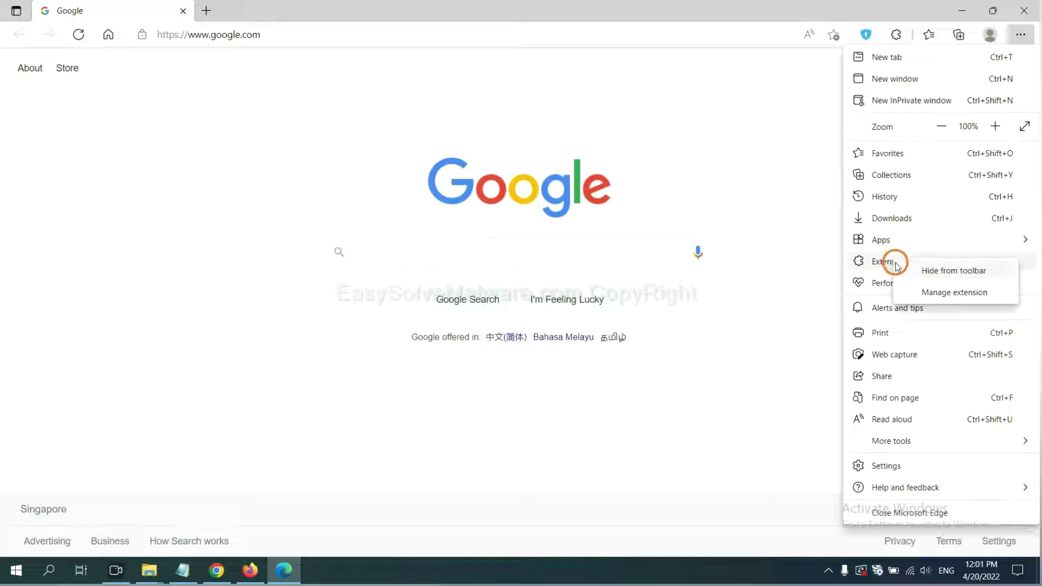
{"action": "left_click", "coordinate": [934, 293]}
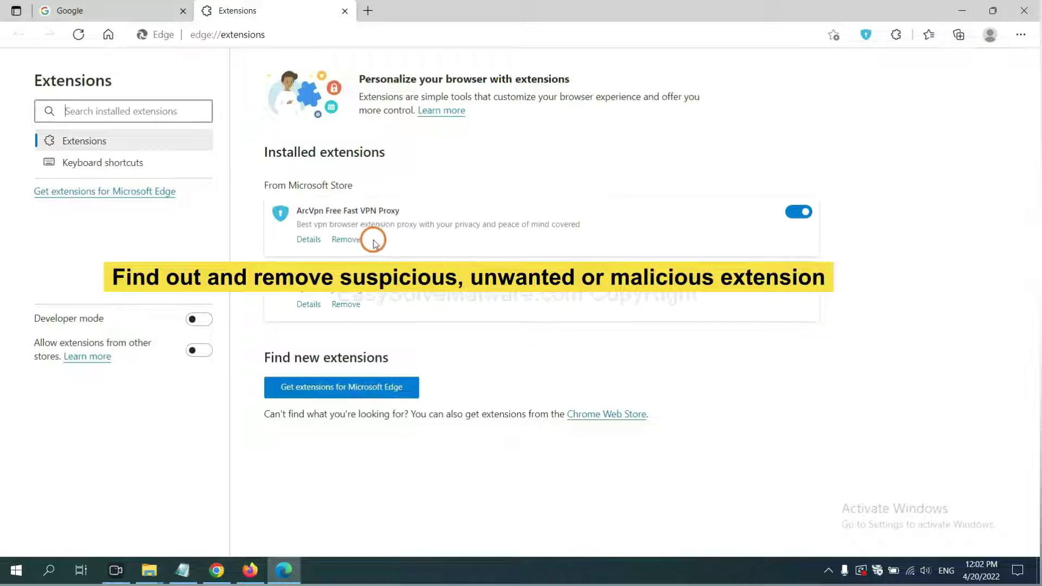
{"action": "left_click", "coordinate": [356, 242]}
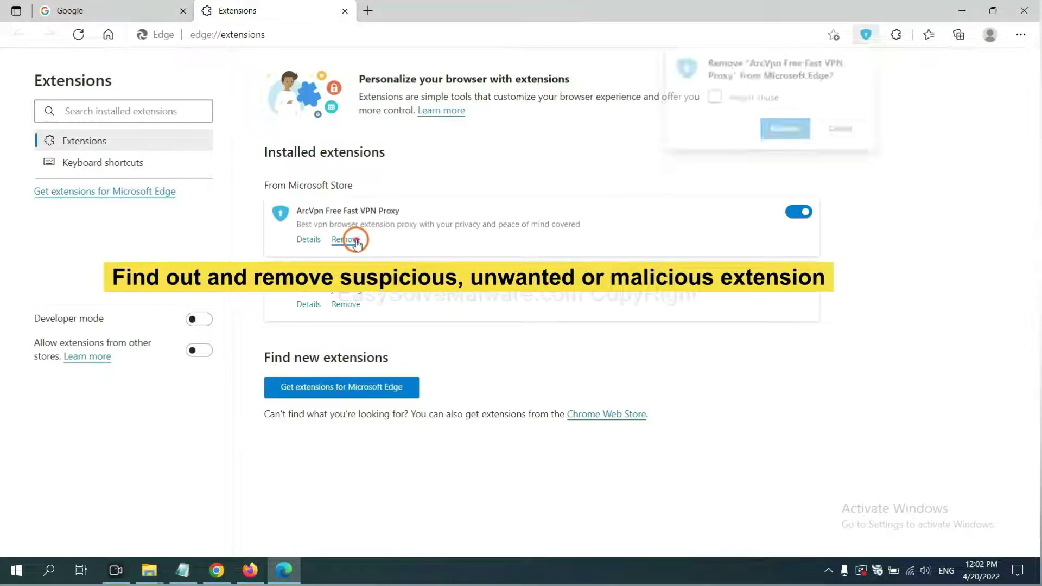
{"action": "left_click", "coordinate": [778, 135]}
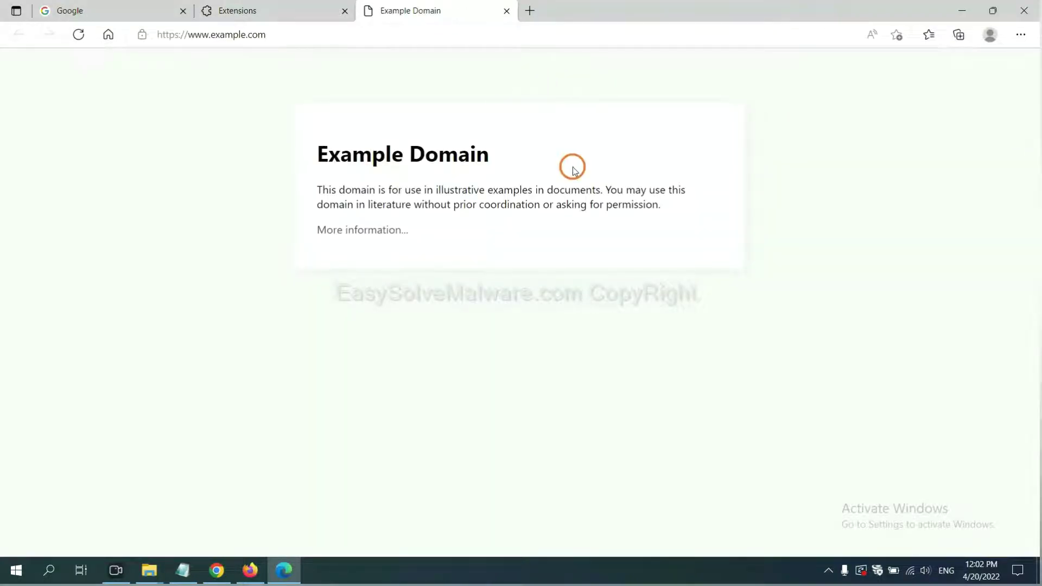
{"action": "left_click", "coordinate": [1034, 578]}
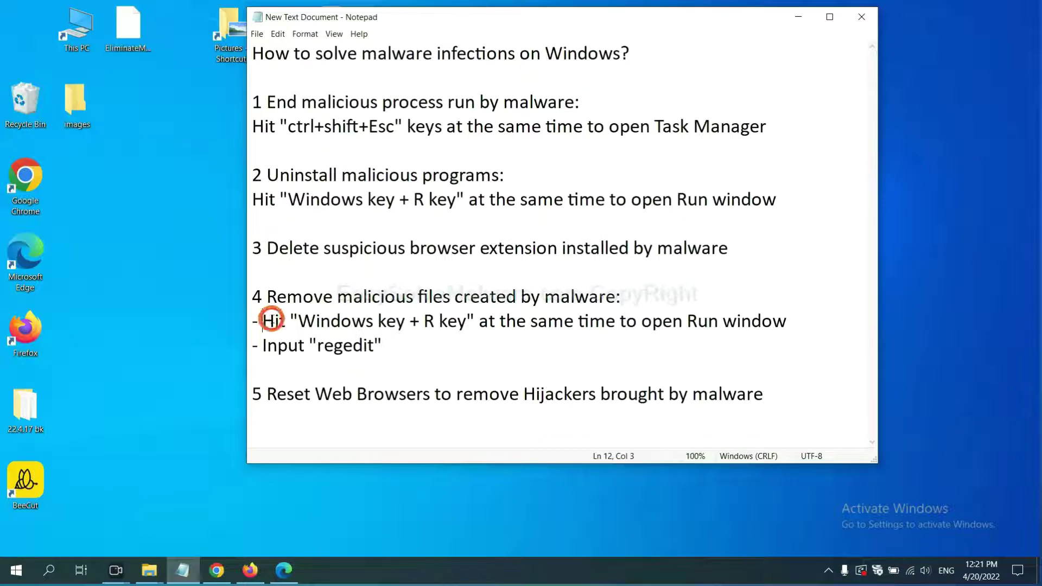
- Launch Registry Editor with the regedit command from the Run dialog
{"action": "left_click_drag", "start_coordinate": [268, 319], "coordinate": [590, 336]}
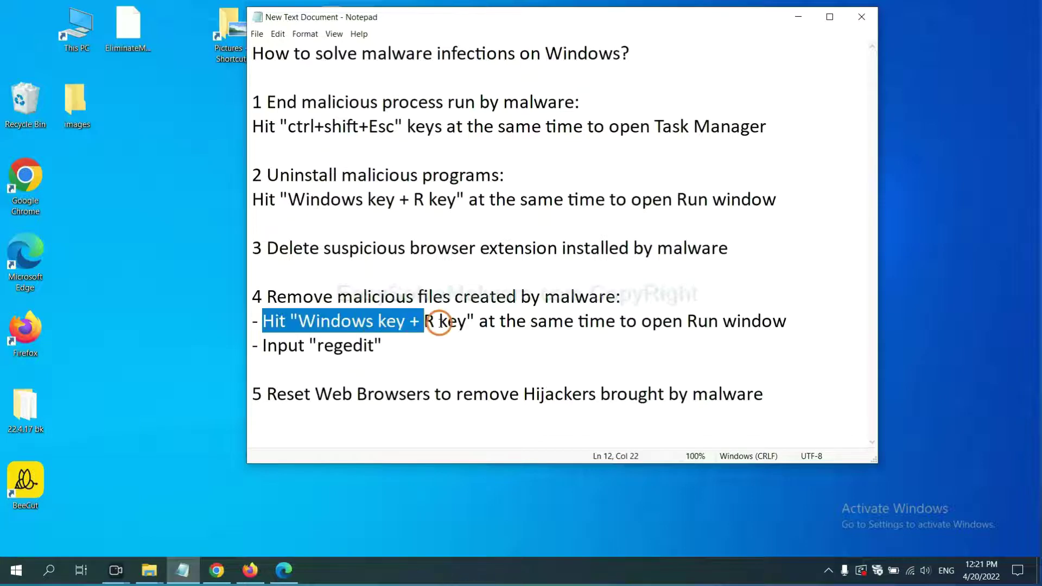
{"action": "left_click", "coordinate": [601, 328]}
{"action": "key", "text": "super+r"}
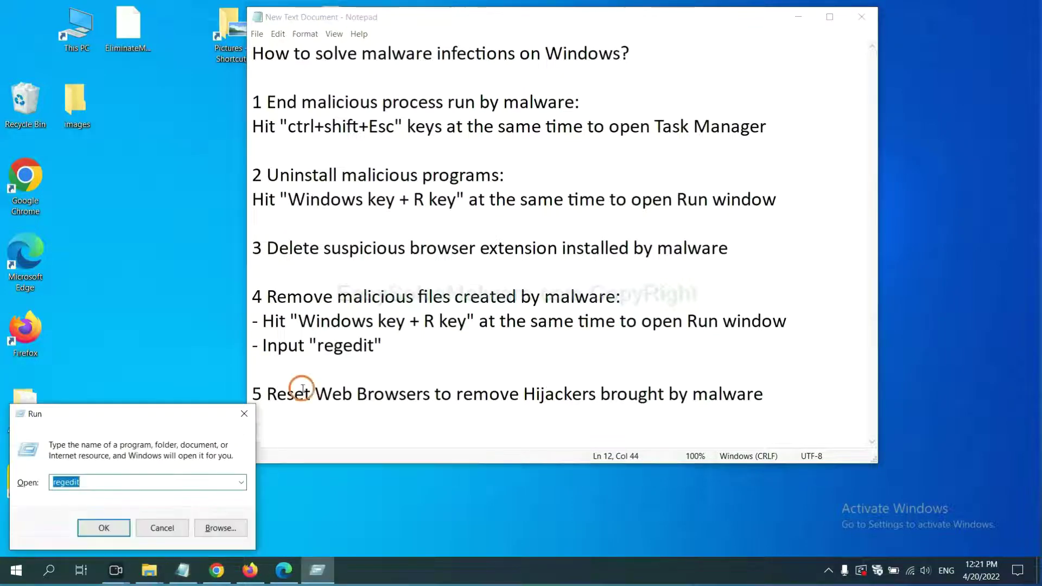
{"action": "left_click_drag", "start_coordinate": [190, 411], "coordinate": [825, 212]}
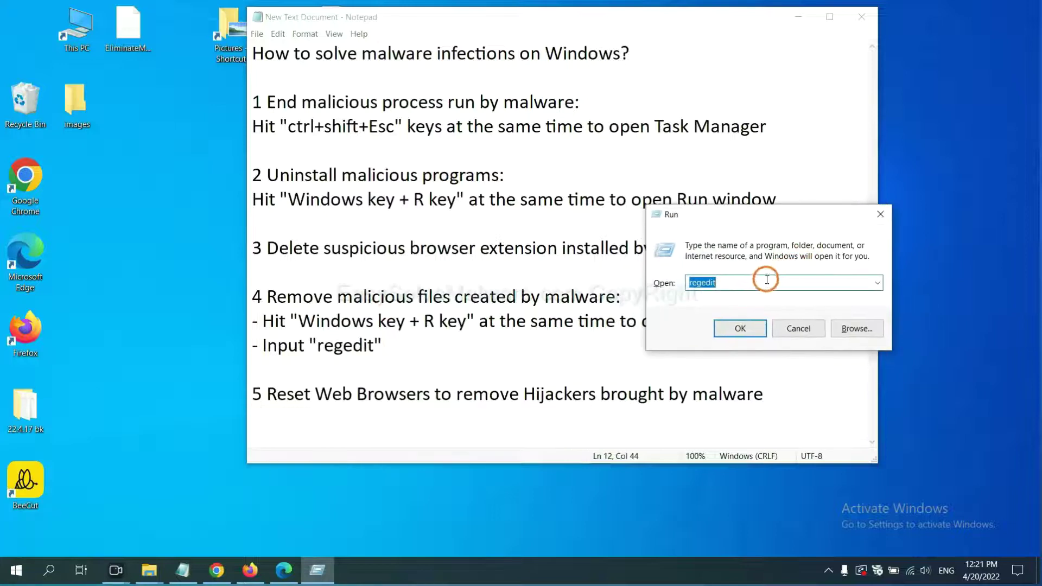
{"action": "left_click", "coordinate": [734, 285]}
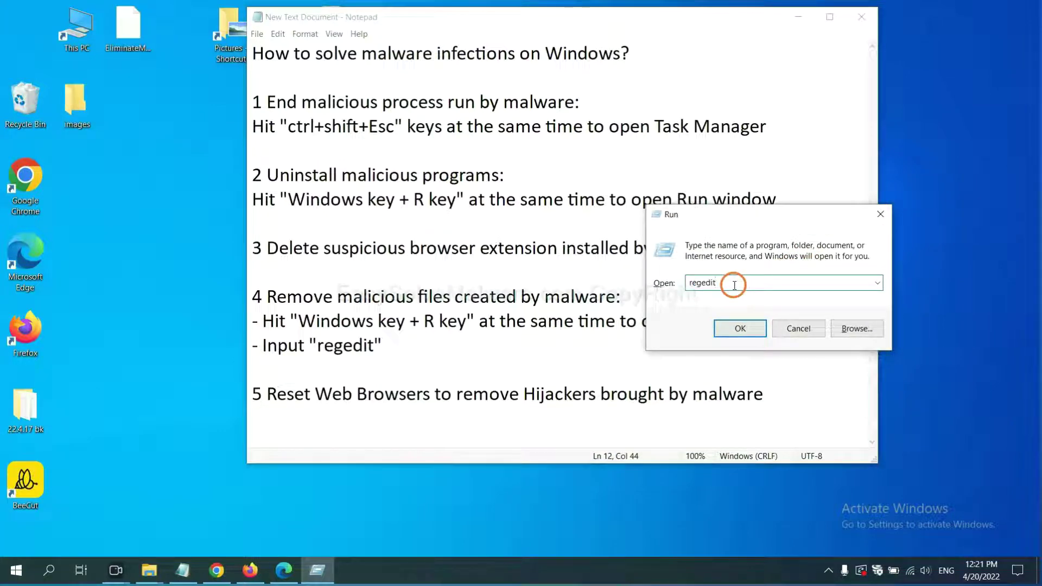
{"action": "left_click", "coordinate": [740, 328]}
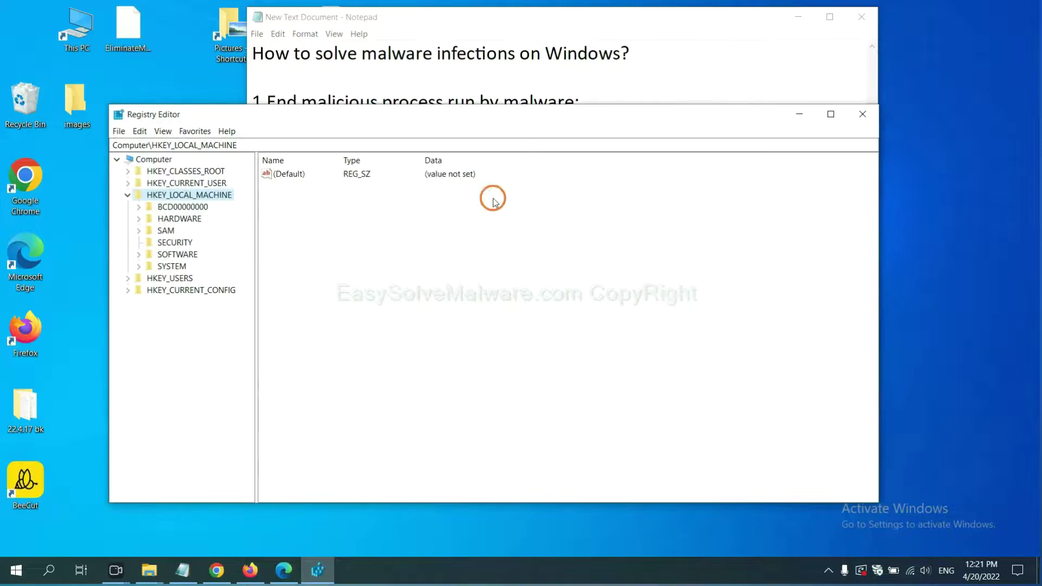
- Open the registry Find box and begin typing the malware name
{"action": "left_click", "coordinate": [145, 133]}
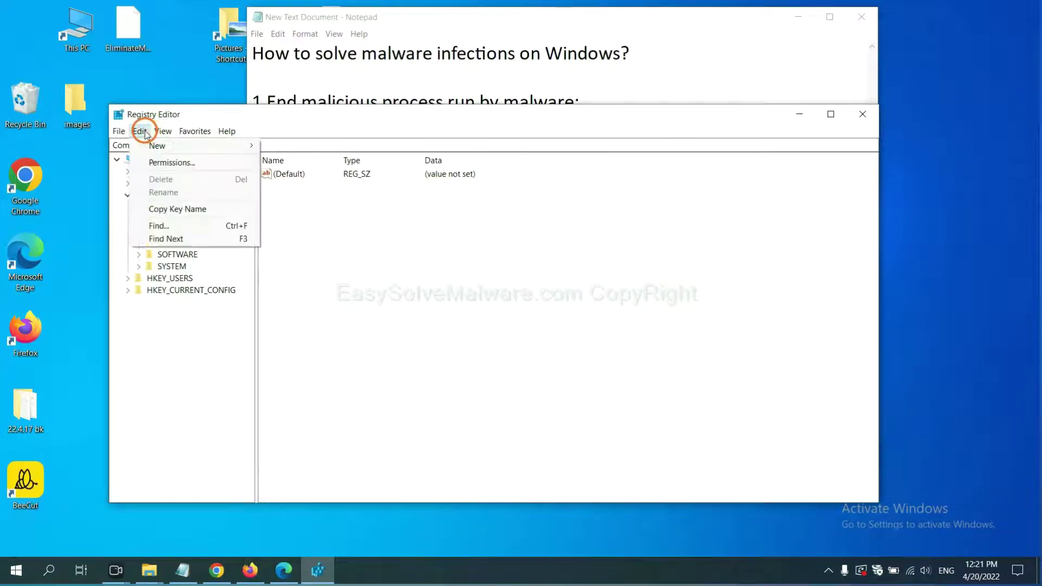
{"action": "left_click", "coordinate": [184, 227]}
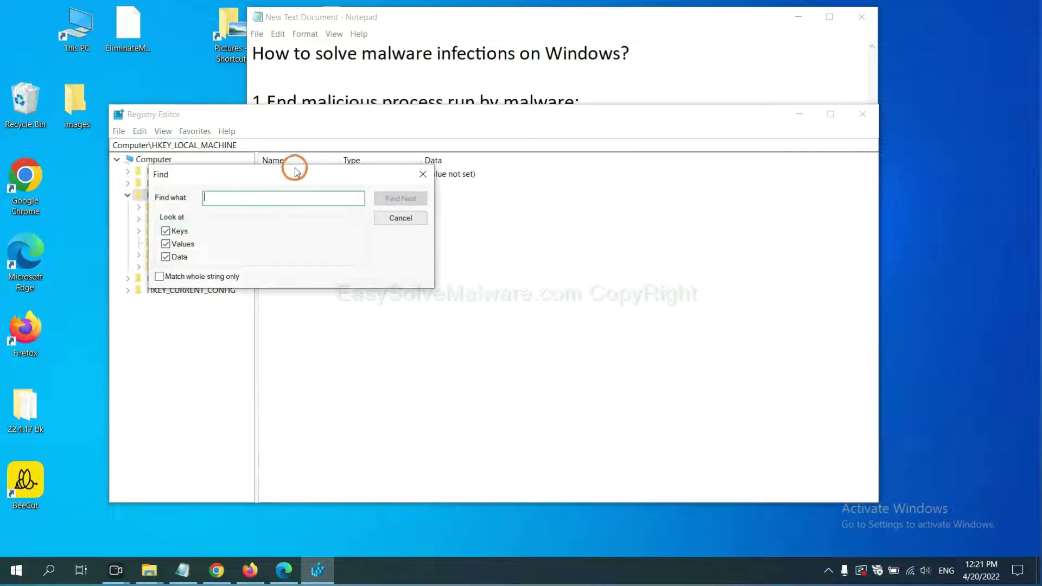
{"action": "left_click_drag", "start_coordinate": [293, 168], "coordinate": [397, 196]}
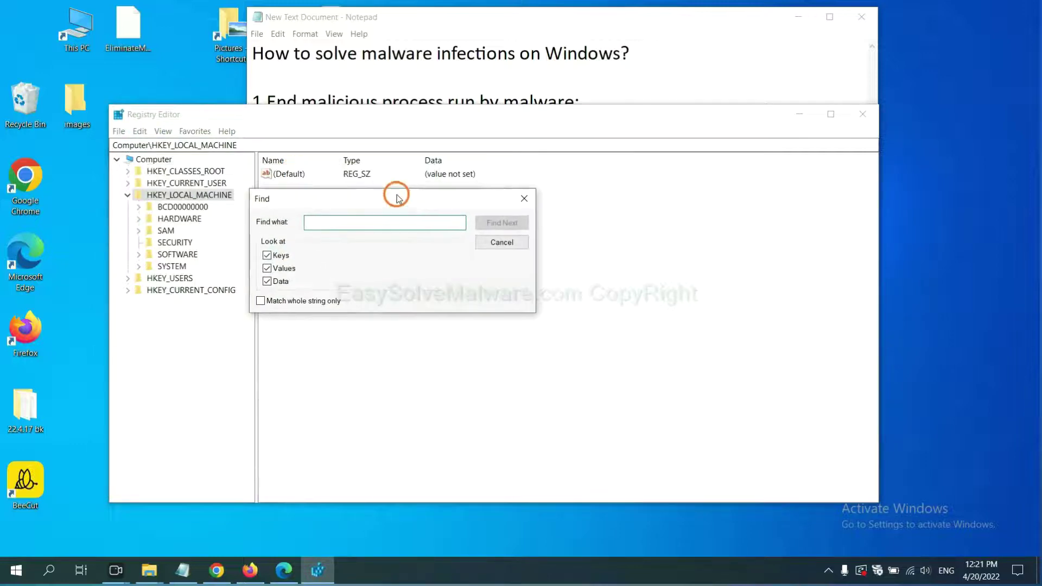
{"action": "left_click", "coordinate": [376, 226]}
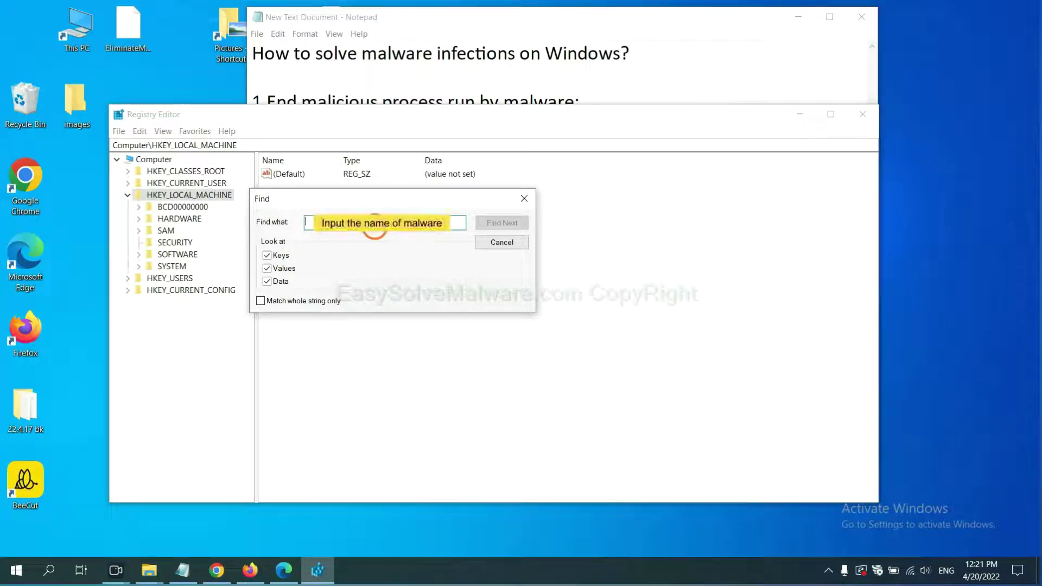
{"action": "type", "text": "he"}
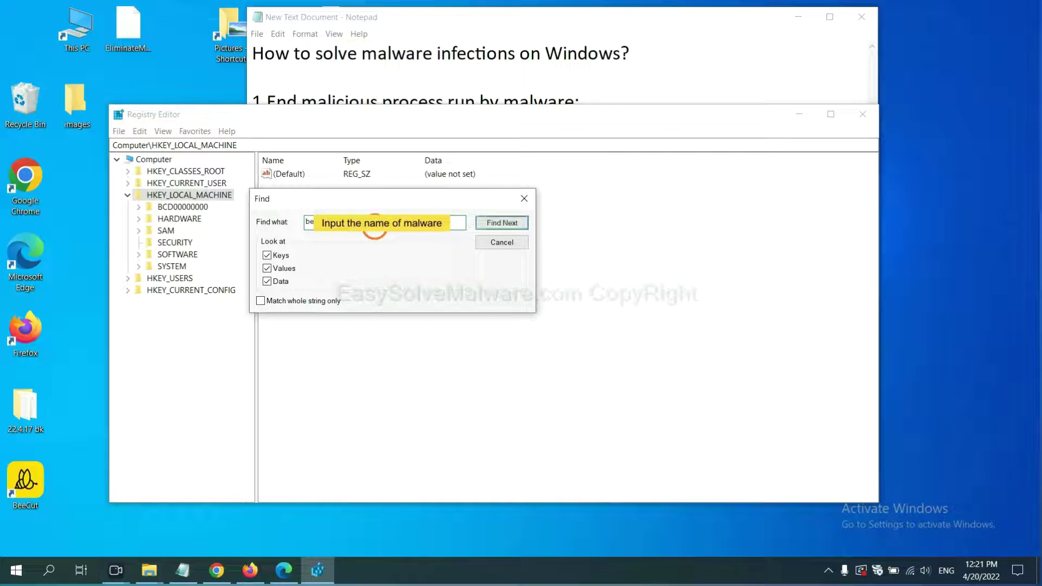
- Run the registry search and open the context menu for the FEATURE_BROWSER_EMULATION key holding BeeCut.exe
{"action": "left_click", "coordinate": [500, 223]}
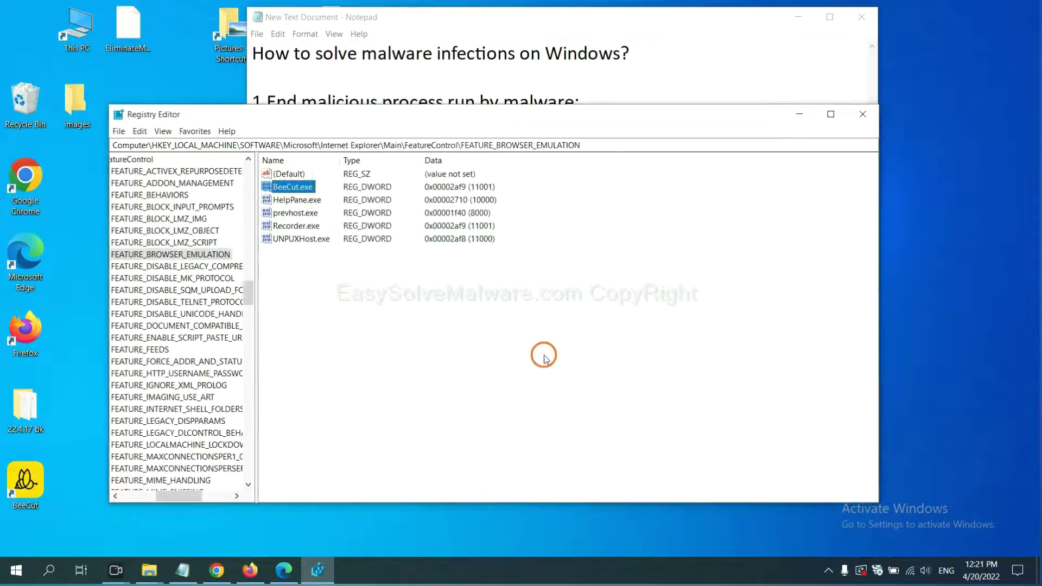
{"action": "left_click_drag", "start_coordinate": [175, 496], "coordinate": [167, 492]}
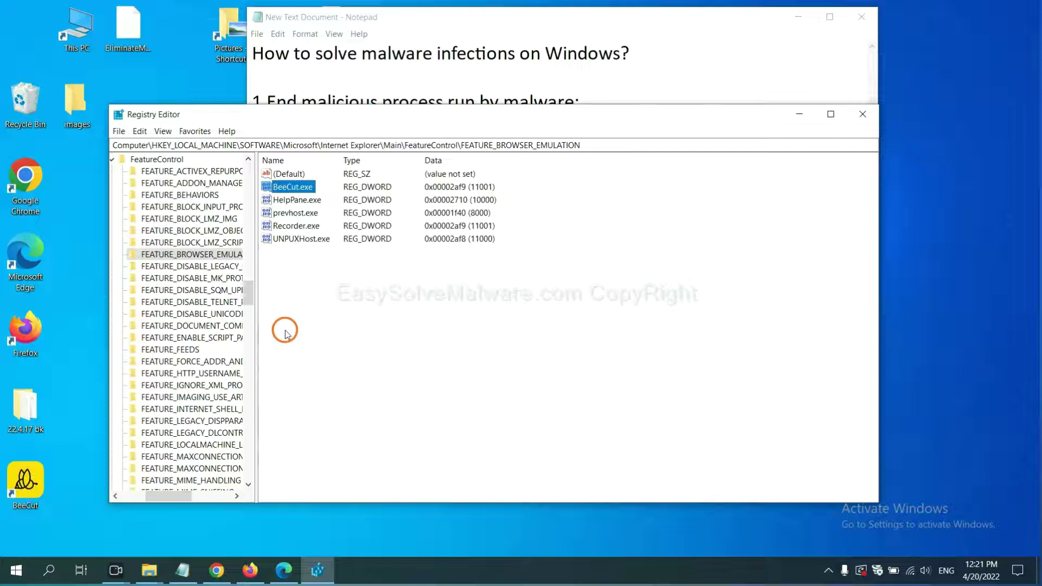
{"action": "right_click", "coordinate": [210, 257]}
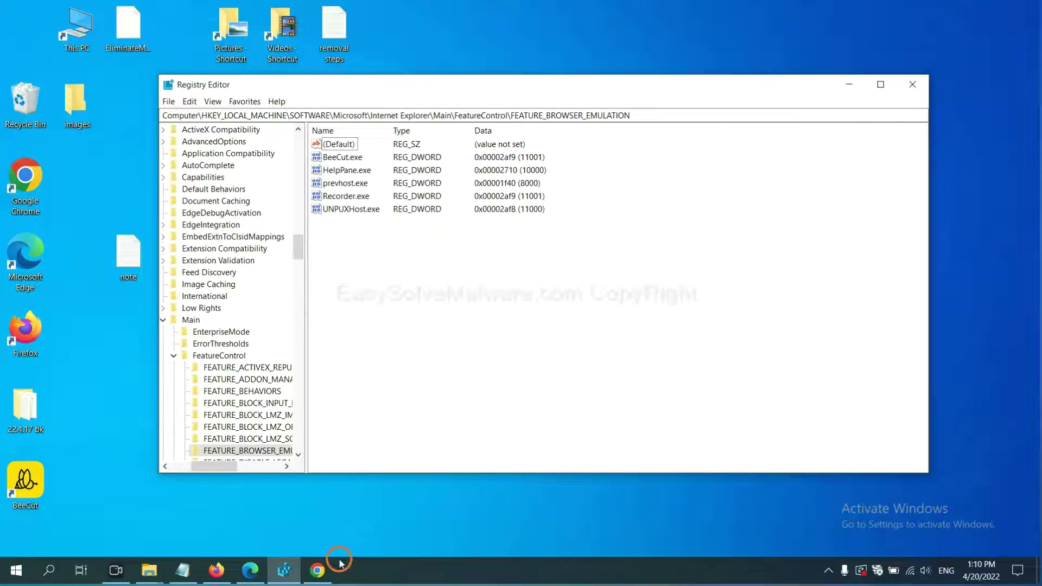
- Scroll through the EasySolveMalware.com removal guide in Chrome
{"action": "left_click", "coordinate": [317, 570]}
{"action": "scroll", "coordinate": [756, 360], "scroll_direction": "down", "scroll_amount": 1}
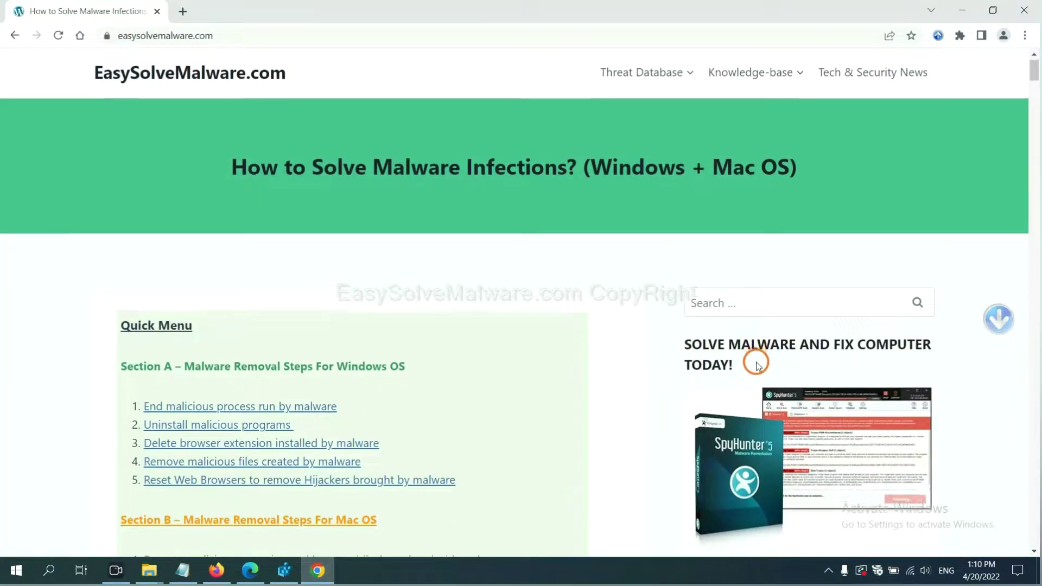
{"action": "scroll", "coordinate": [748, 374], "scroll_direction": "up", "scroll_amount": 1}
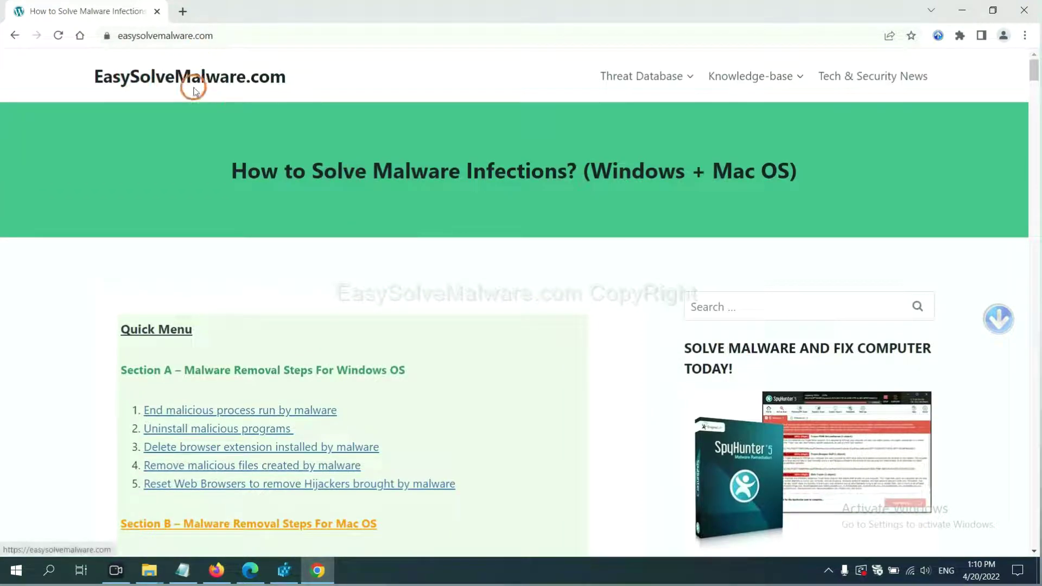
{"action": "scroll", "coordinate": [863, 399], "scroll_direction": "down", "scroll_amount": 3}
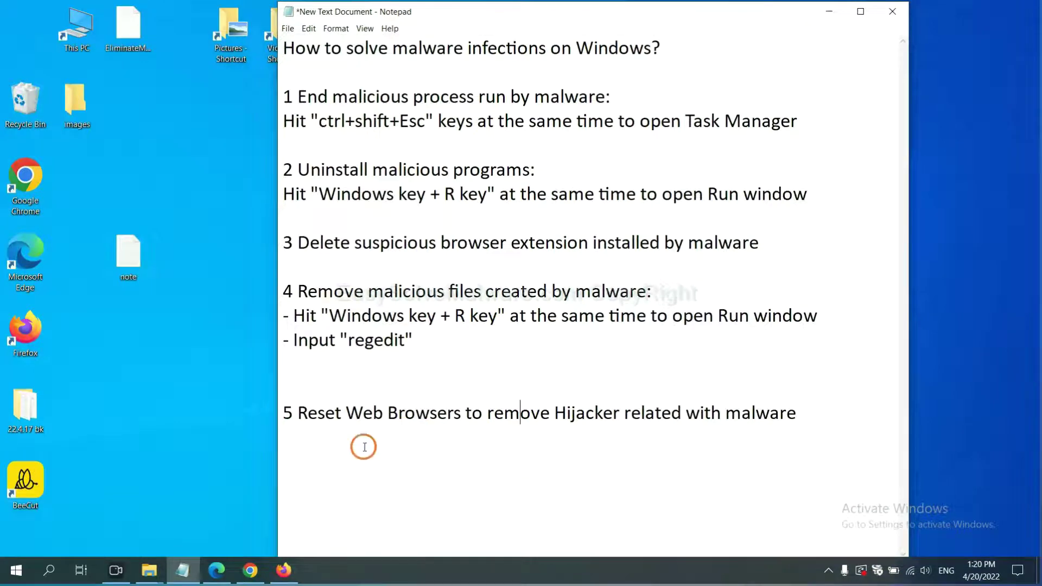
- Search Chrome settings for 'reset' and bring up the restore-original-defaults confirmation
{"action": "left_click", "coordinate": [242, 578]}
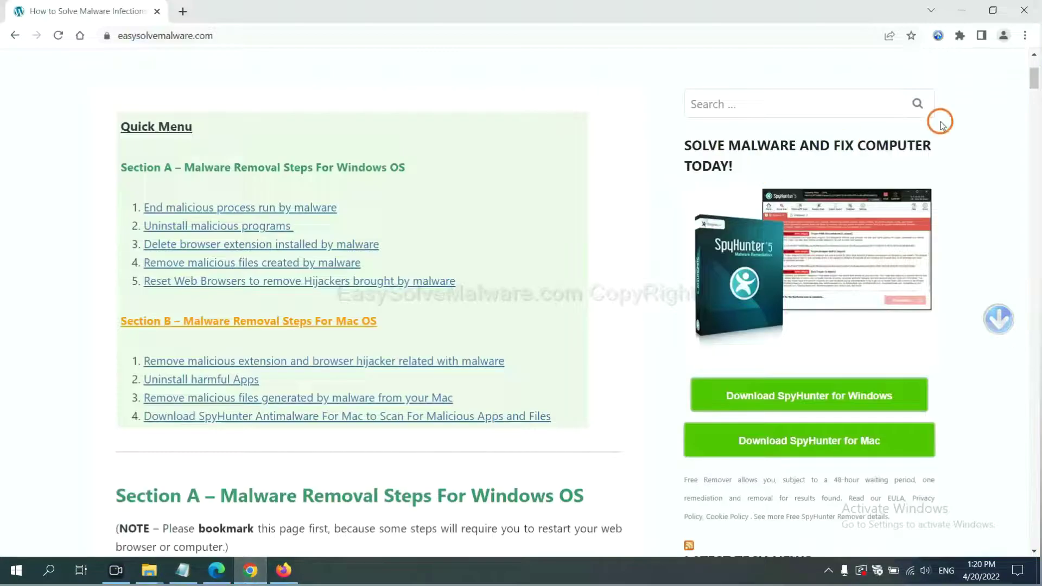
{"action": "left_click", "coordinate": [1025, 36]}
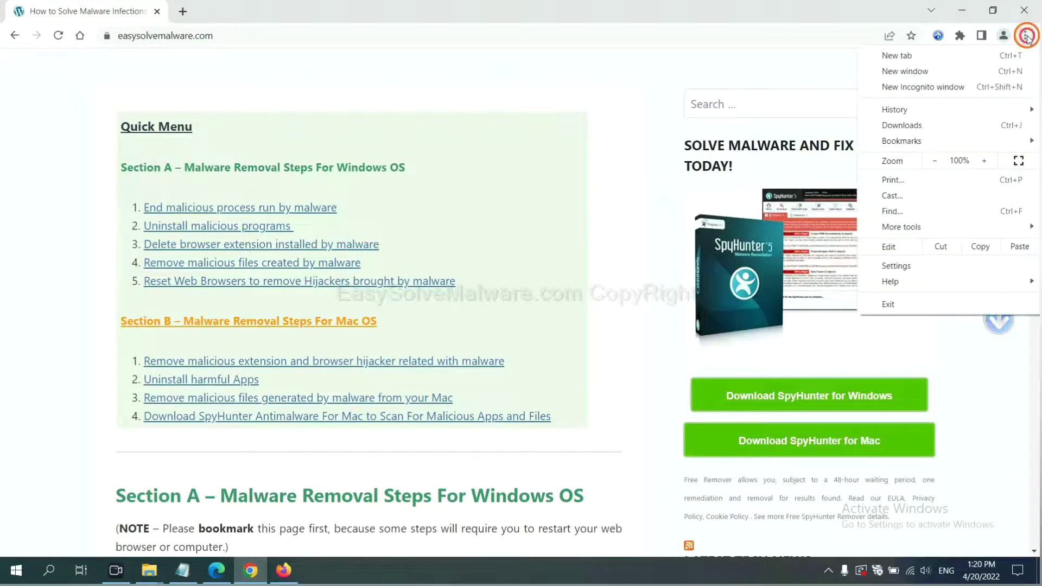
{"action": "left_click", "coordinate": [910, 264]}
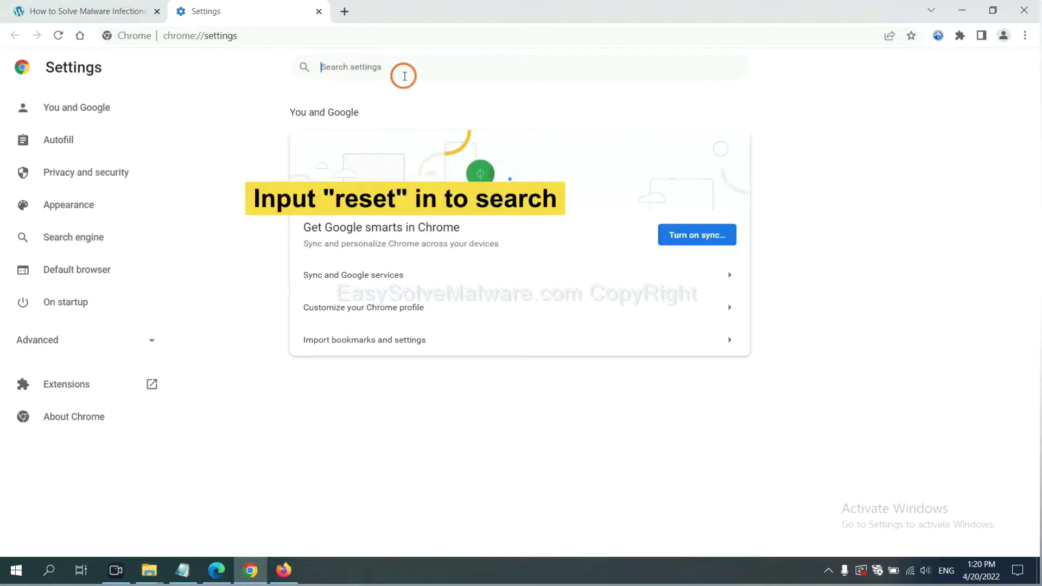
{"action": "type", "text": "reset"}
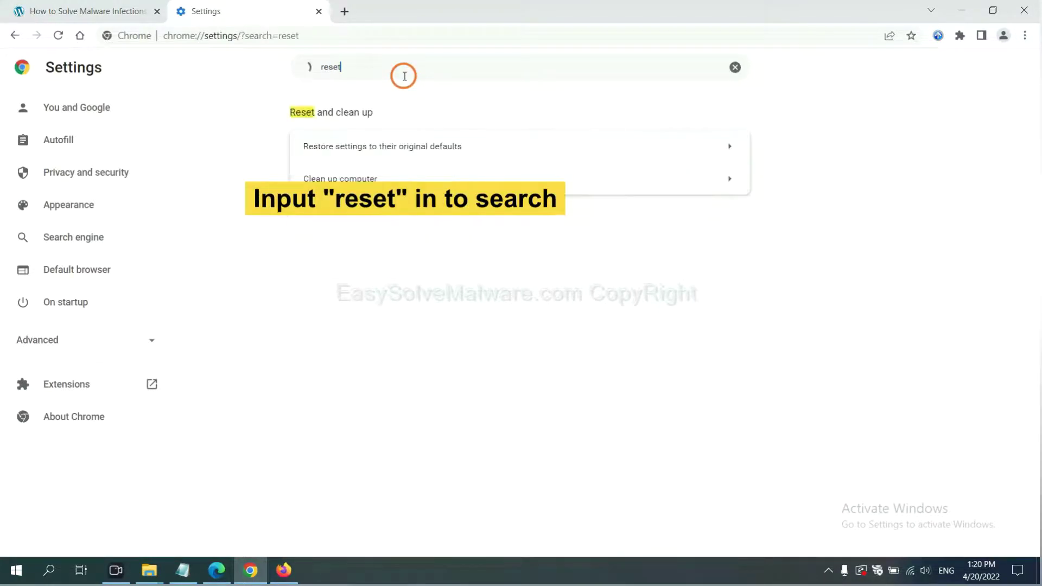
{"action": "left_click", "coordinate": [446, 147]}
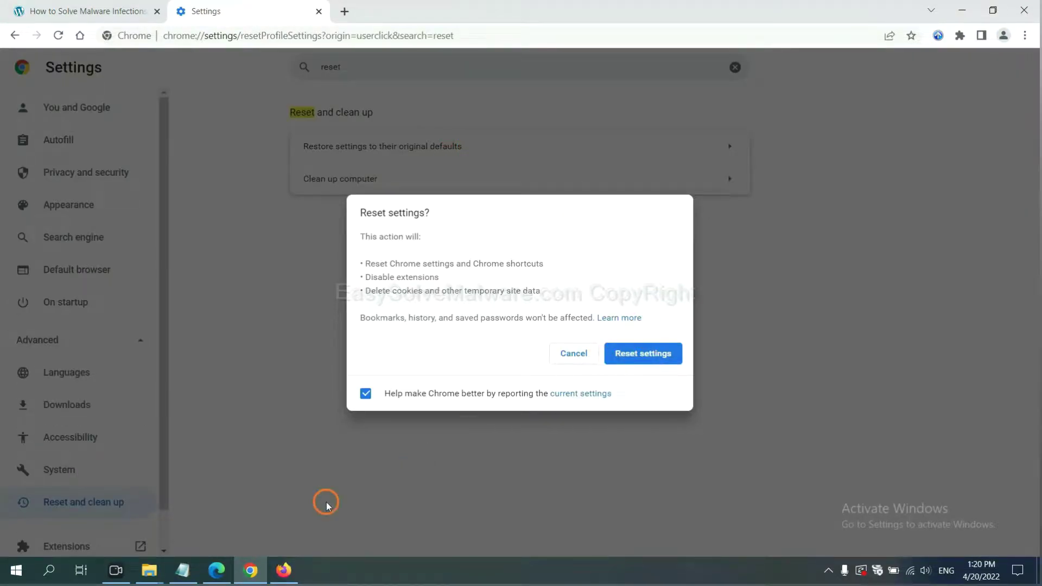
{"action": "left_click", "coordinate": [286, 568]}
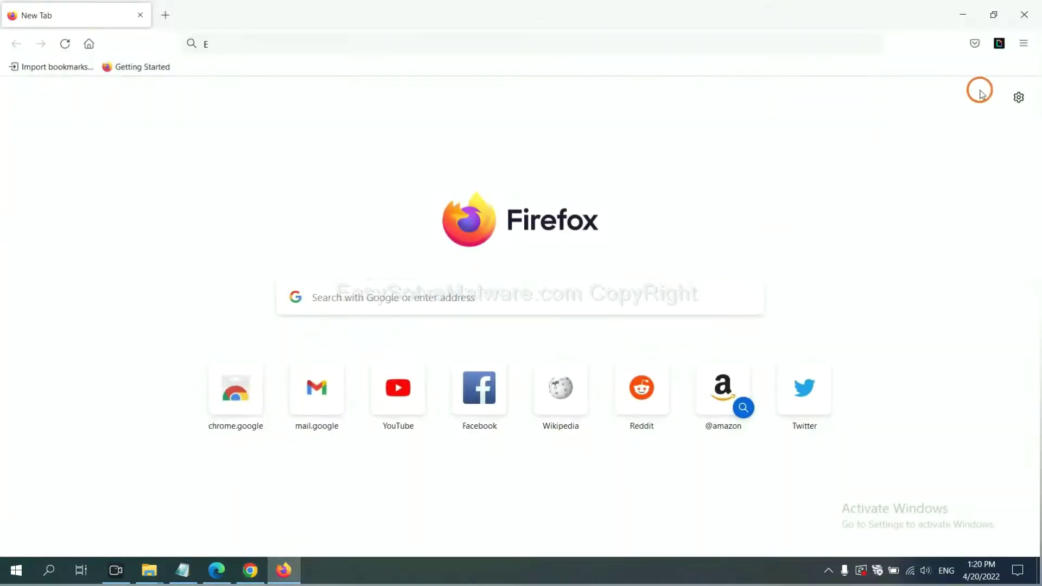
- Refresh Firefox from Help > More troubleshooting information and confirm the refresh
{"action": "left_click", "coordinate": [1022, 45]}
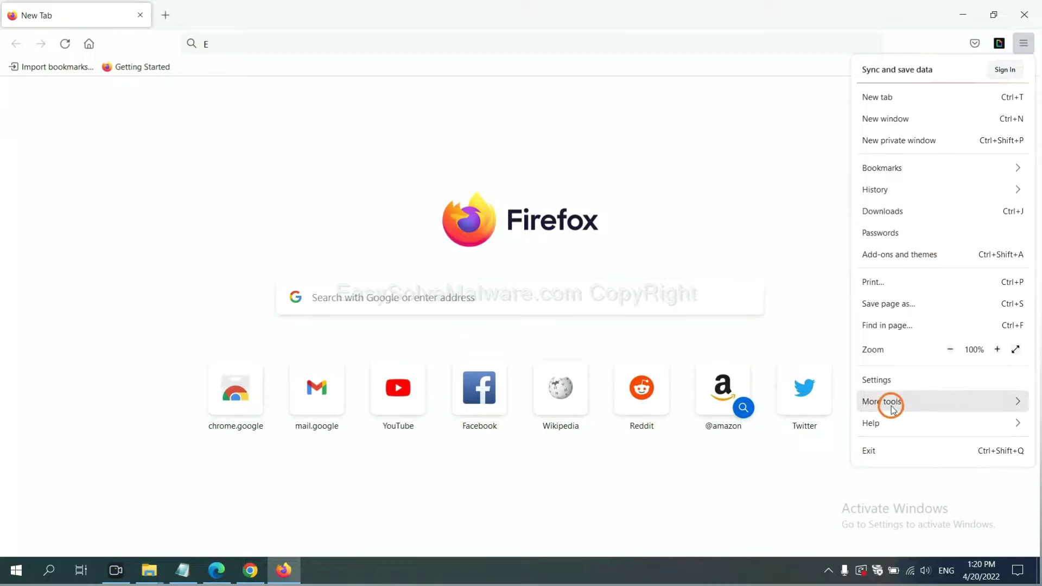
{"action": "left_click", "coordinate": [894, 422]}
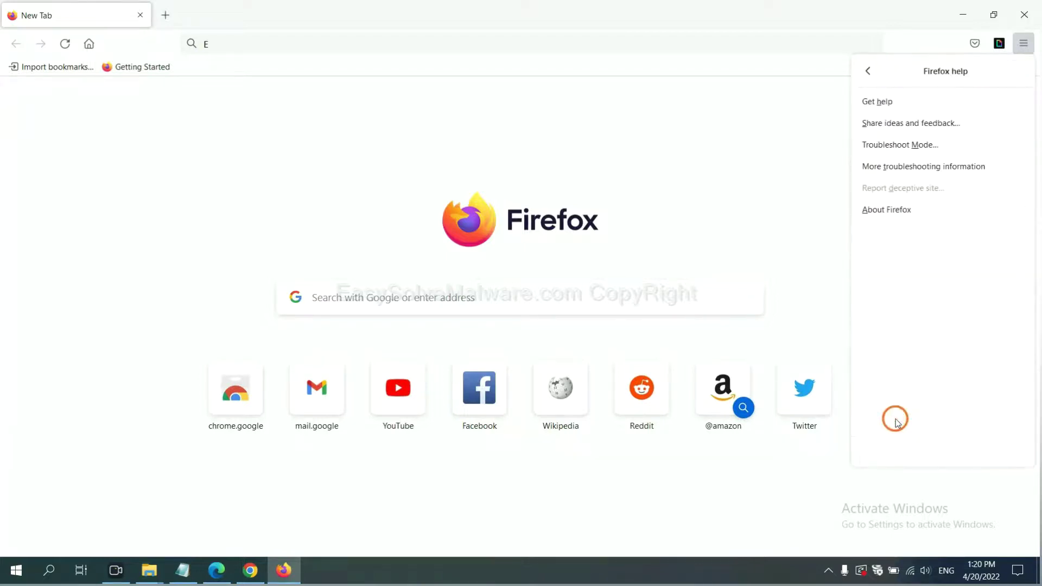
{"action": "left_click", "coordinate": [915, 171]}
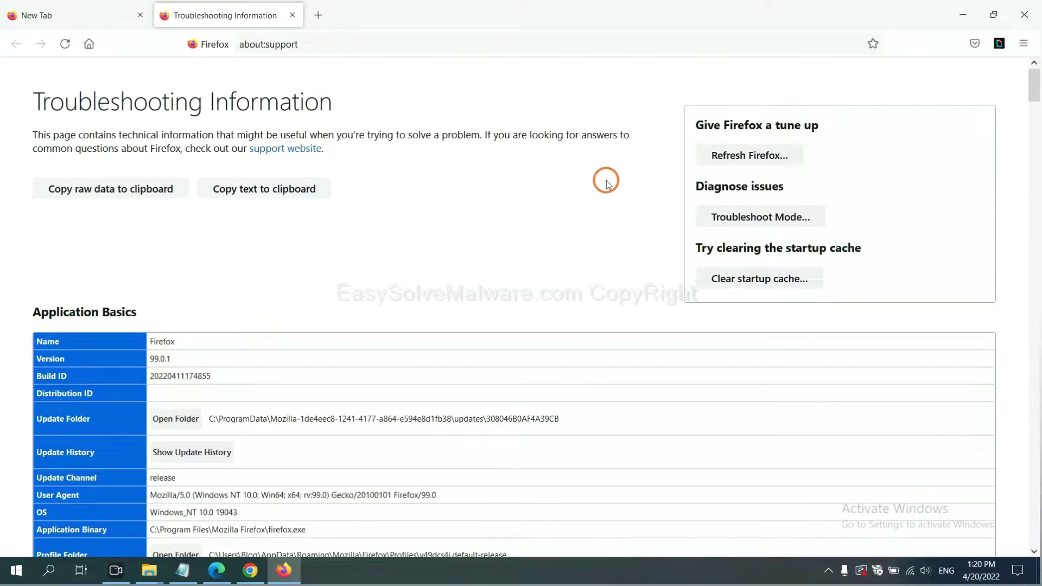
{"action": "left_click", "coordinate": [731, 159]}
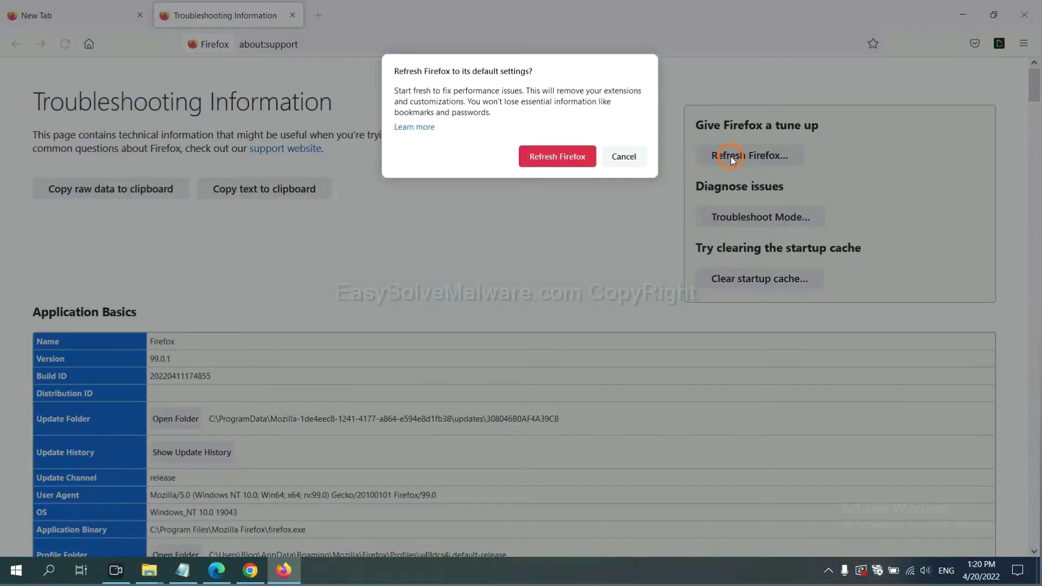
{"action": "left_click", "coordinate": [564, 161]}
- Search Edge settings for 'reset' and request restoring settings to their default values
{"action": "left_click", "coordinate": [217, 569]}
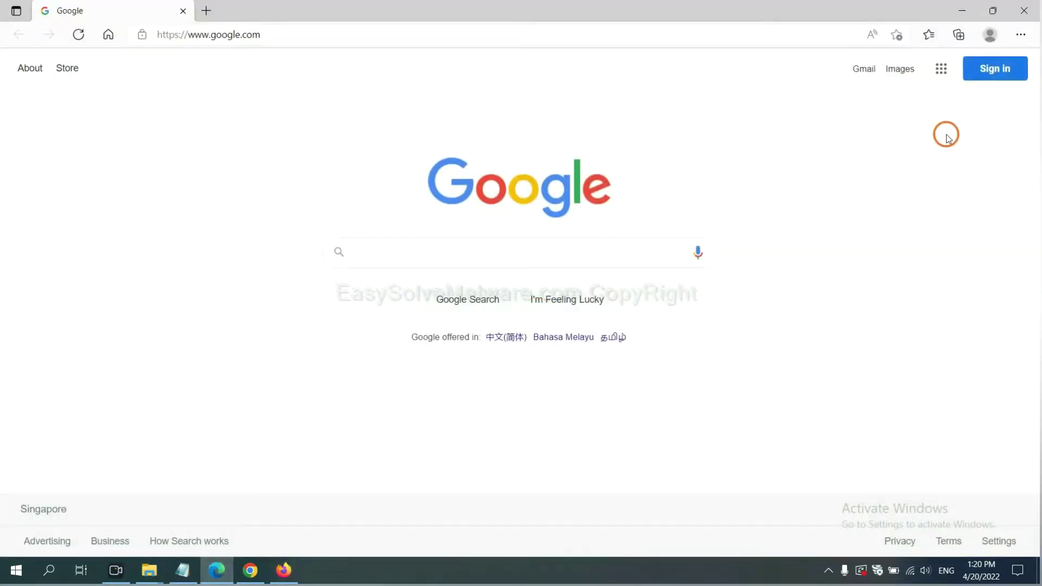
{"action": "left_click", "coordinate": [1020, 35]}
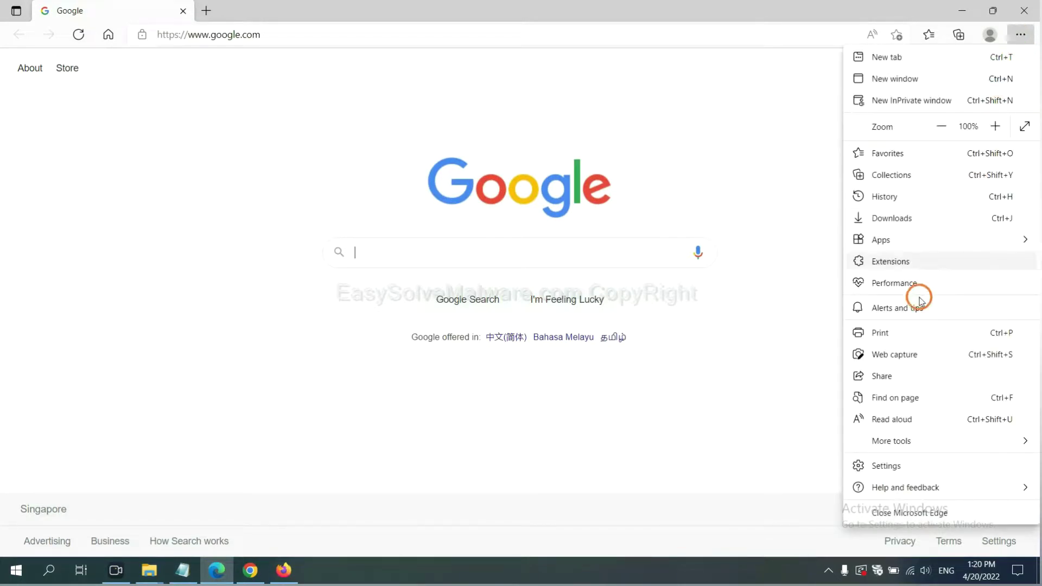
{"action": "left_click", "coordinate": [896, 467]}
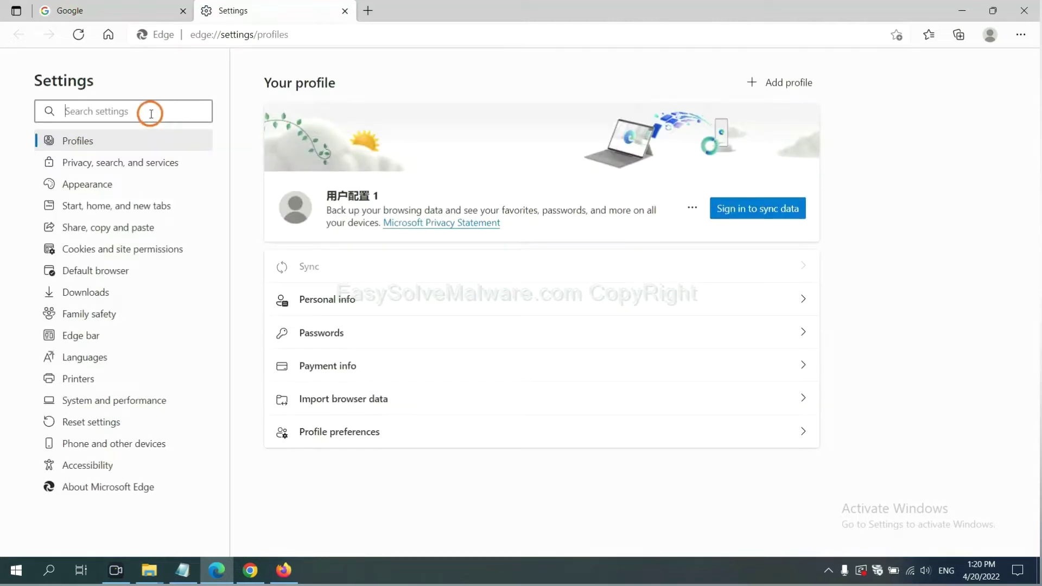
{"action": "type", "text": "re"}
{"action": "type", "text": "set"}
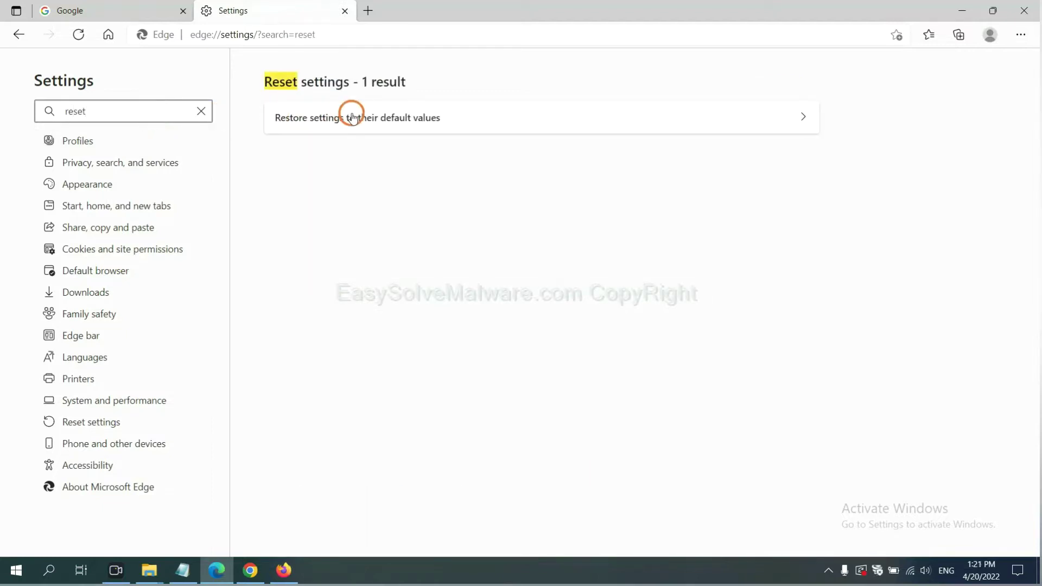
{"action": "left_click", "coordinate": [365, 113]}
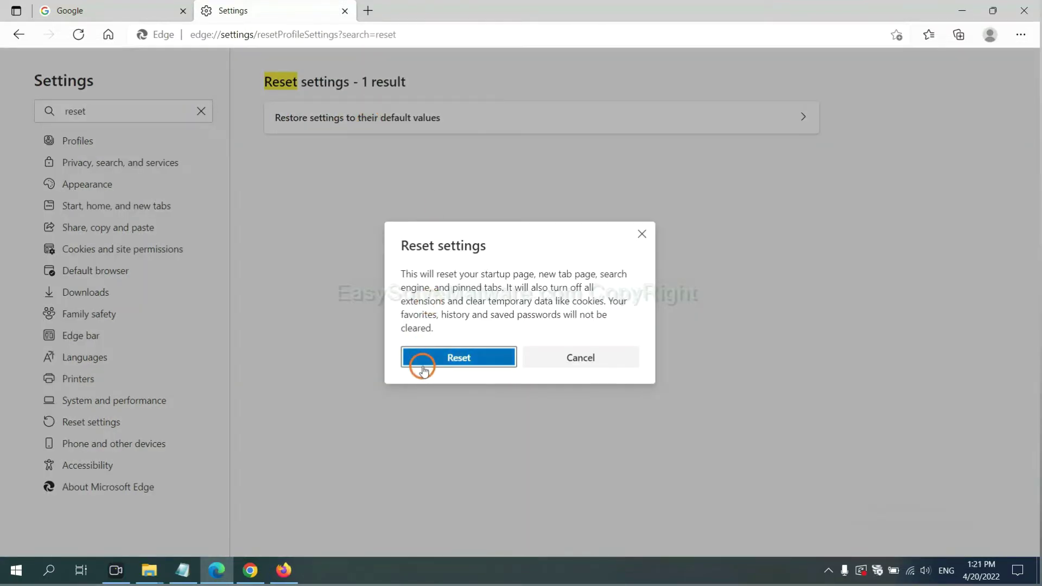